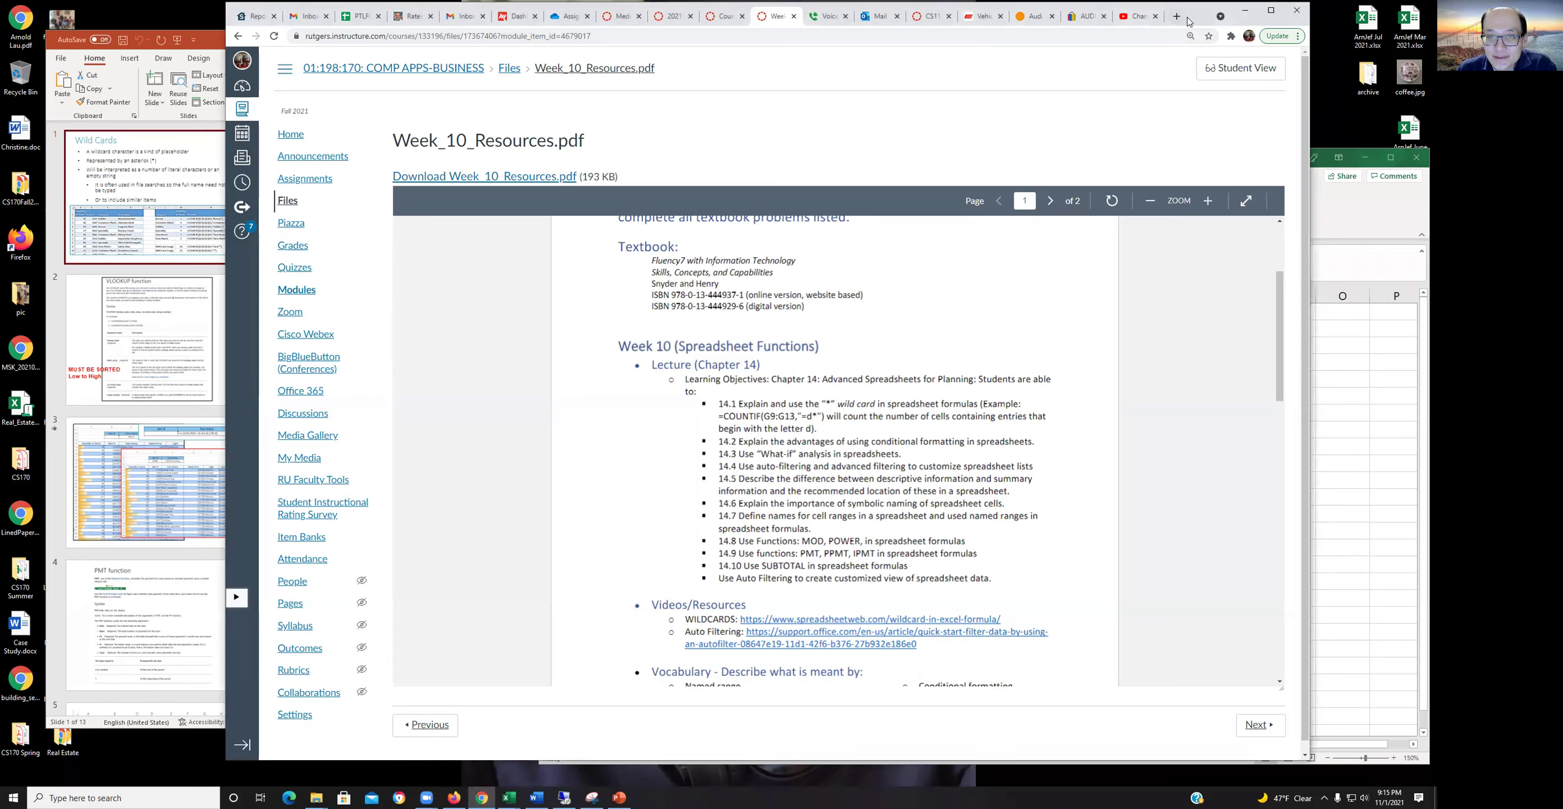
From the course home page, open the 'Lau Asynchronous - Sections 1 - 11' lecture page in a new tab.
drag(1189, 21, 1182, 53)
click(715, 52)
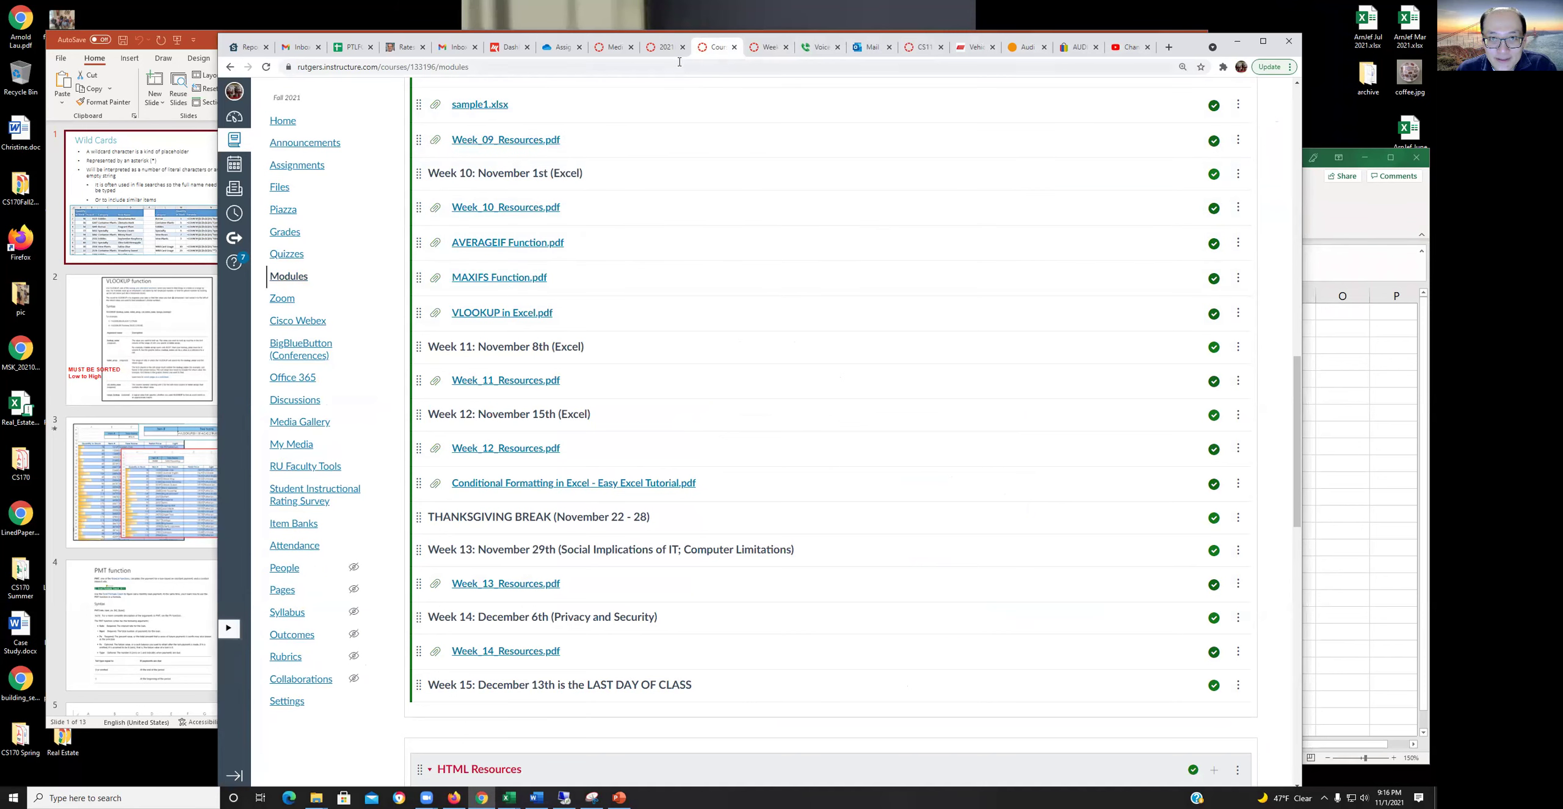
click(665, 47)
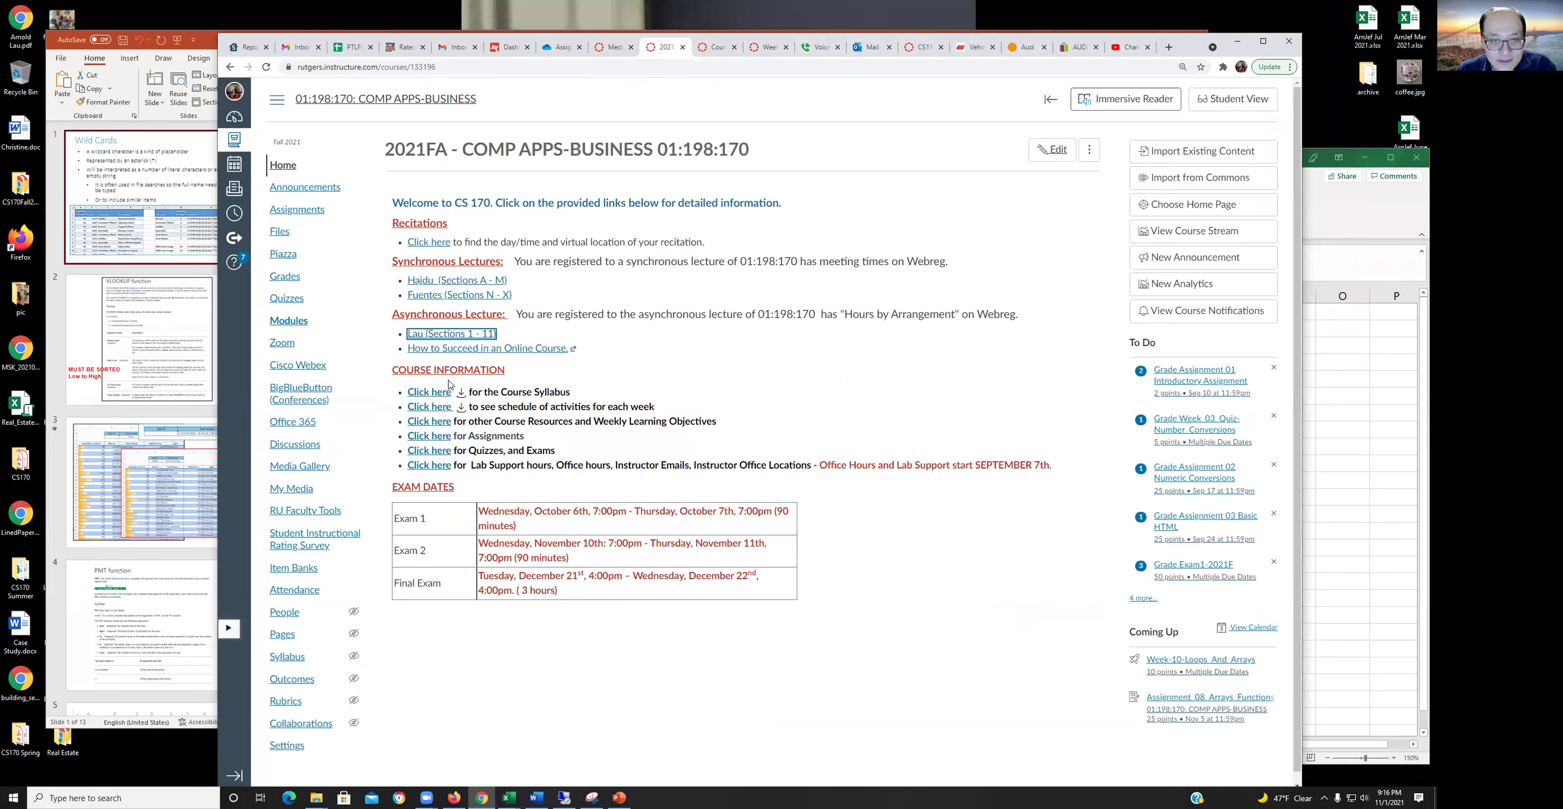
click(456, 335)
click(658, 47)
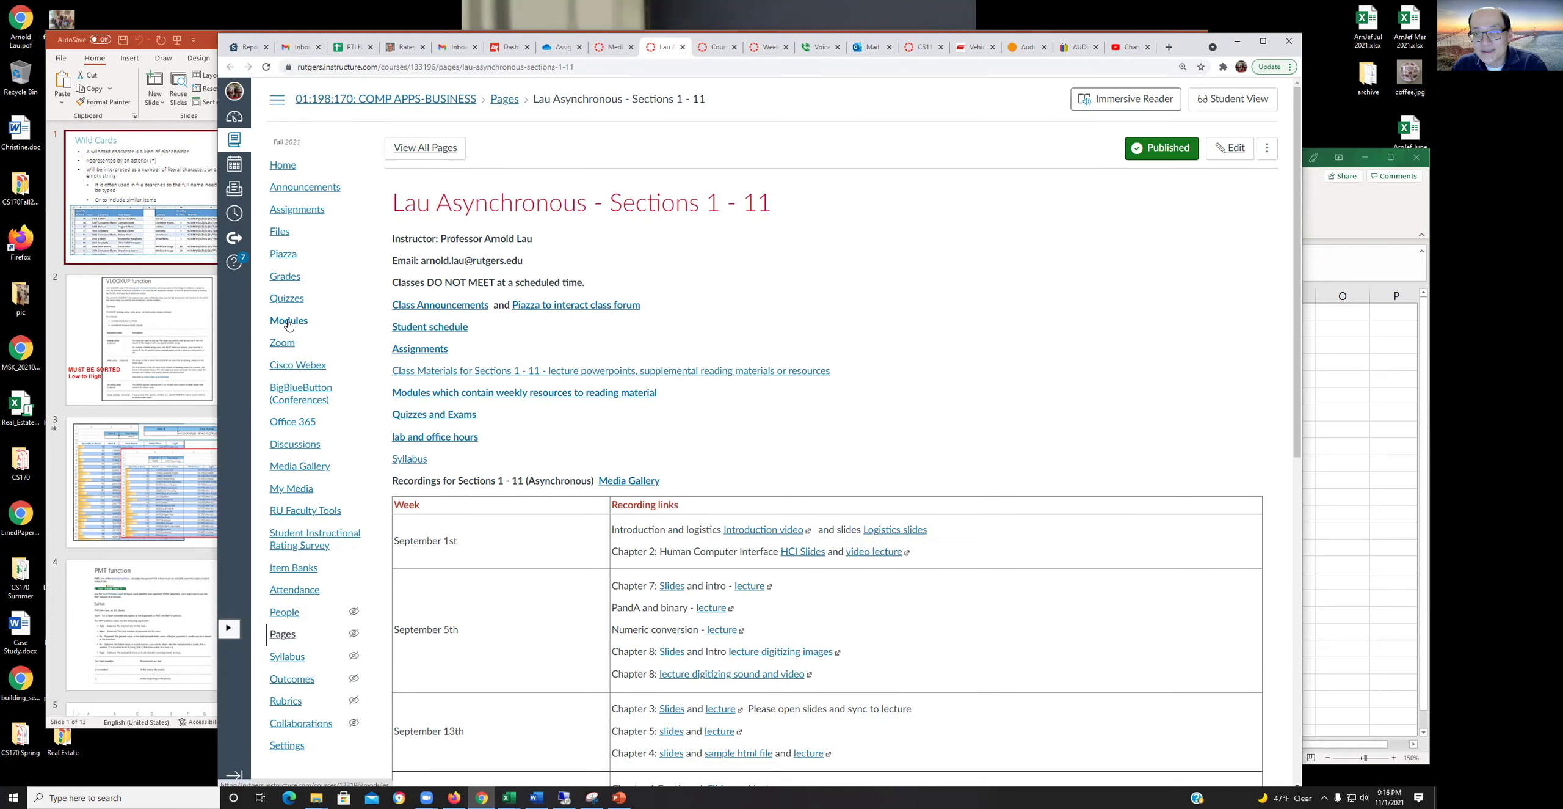
Close the asynchronous lecture page and go back to the Week_10_Resources.pdf learning objectives.
click(683, 48)
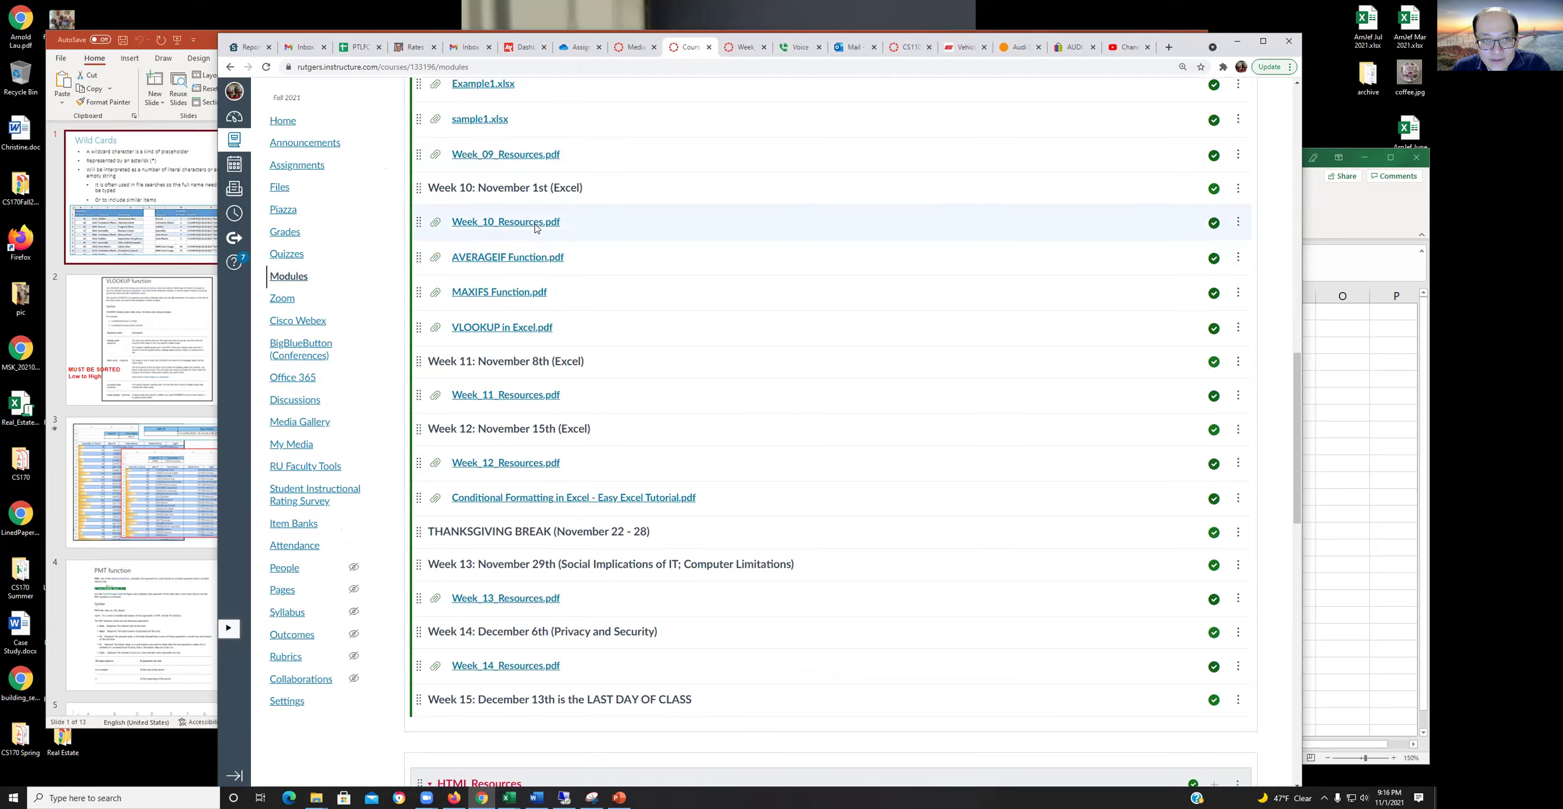
scroll(536, 226, up, 15)
scroll(537, 225, down, 10)
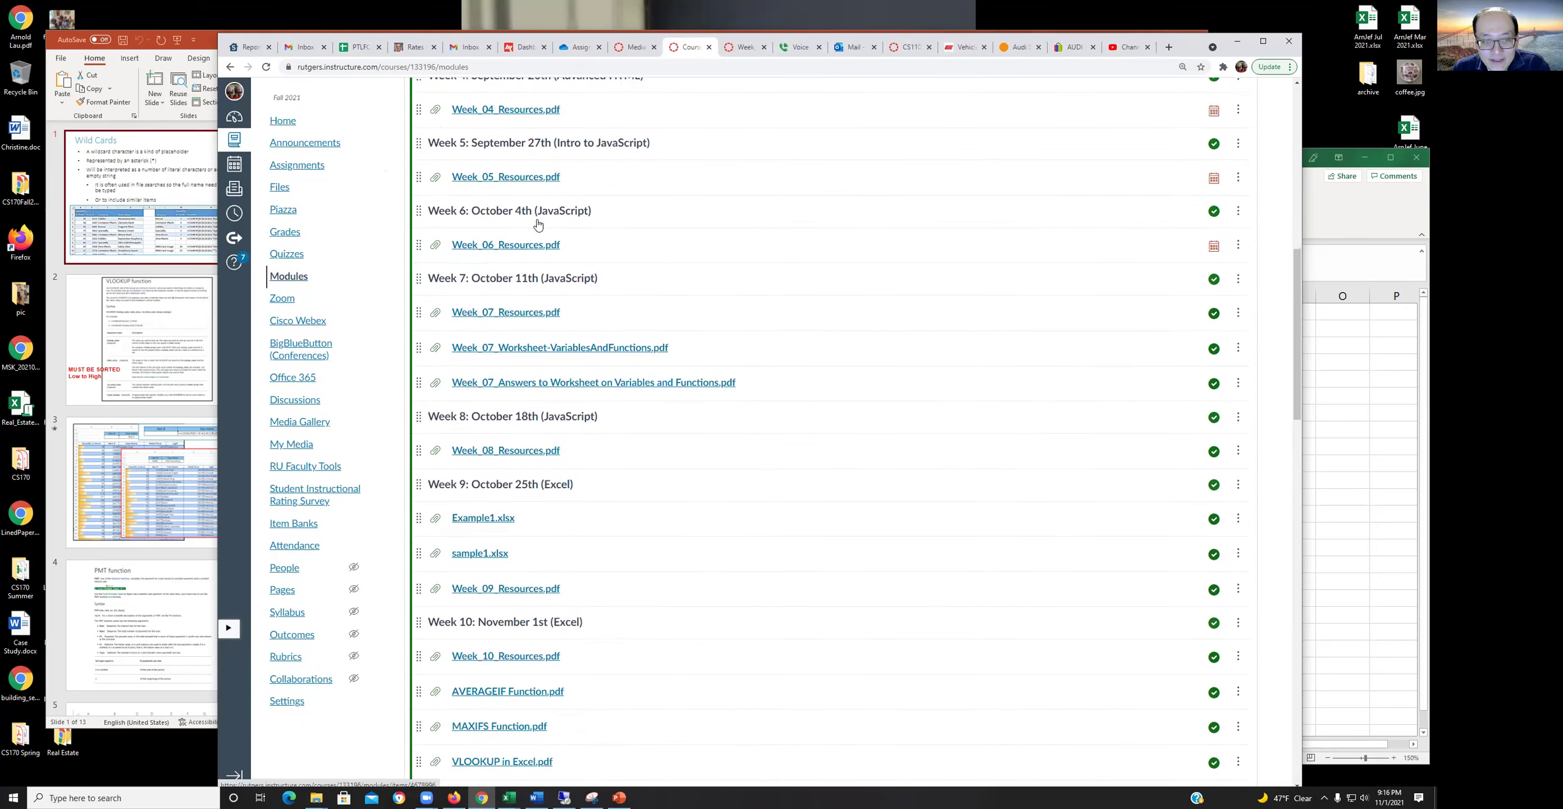
scroll(538, 225, down, 4)
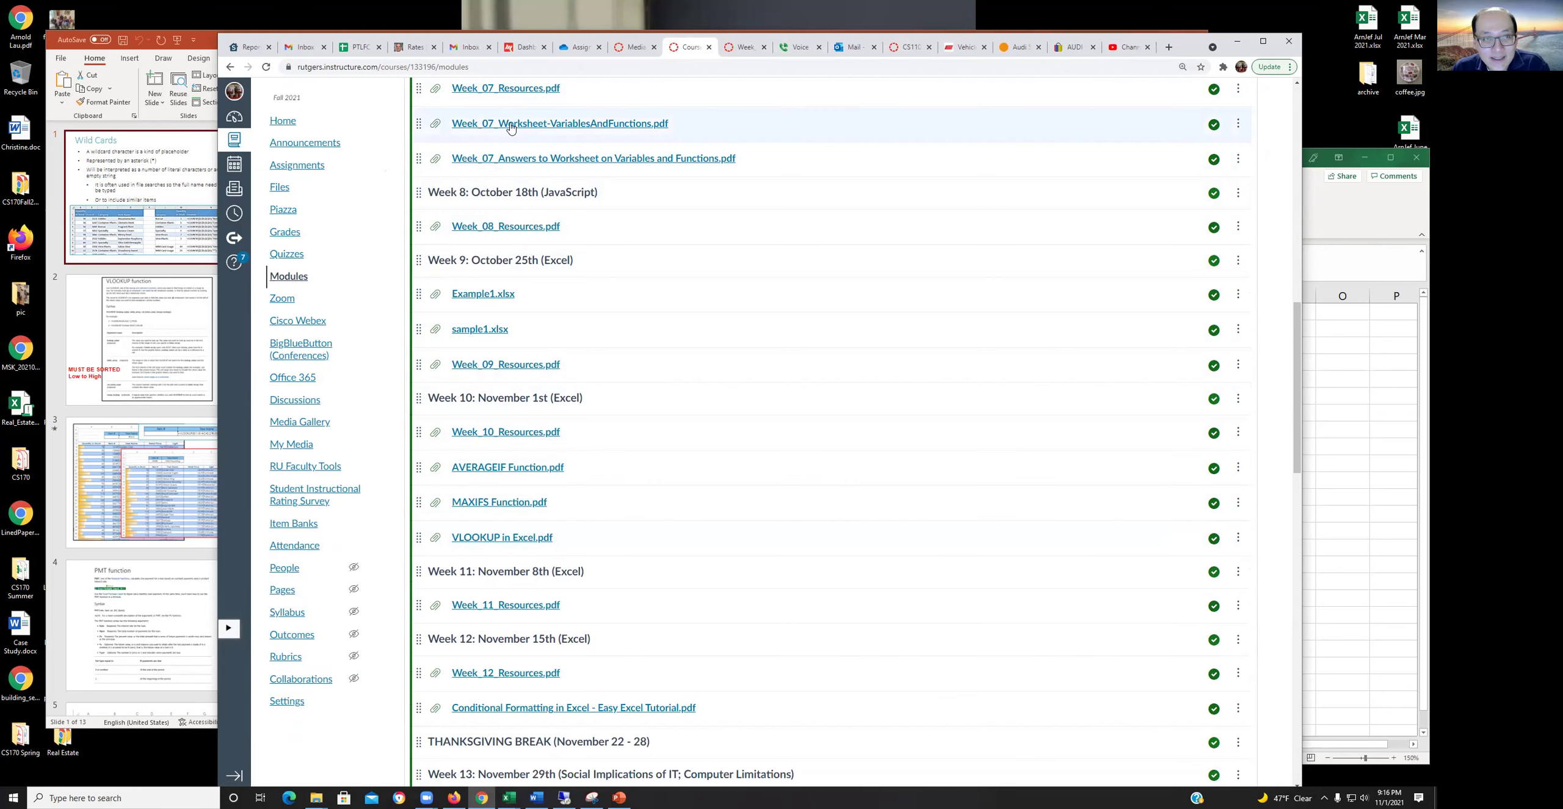
click(746, 55)
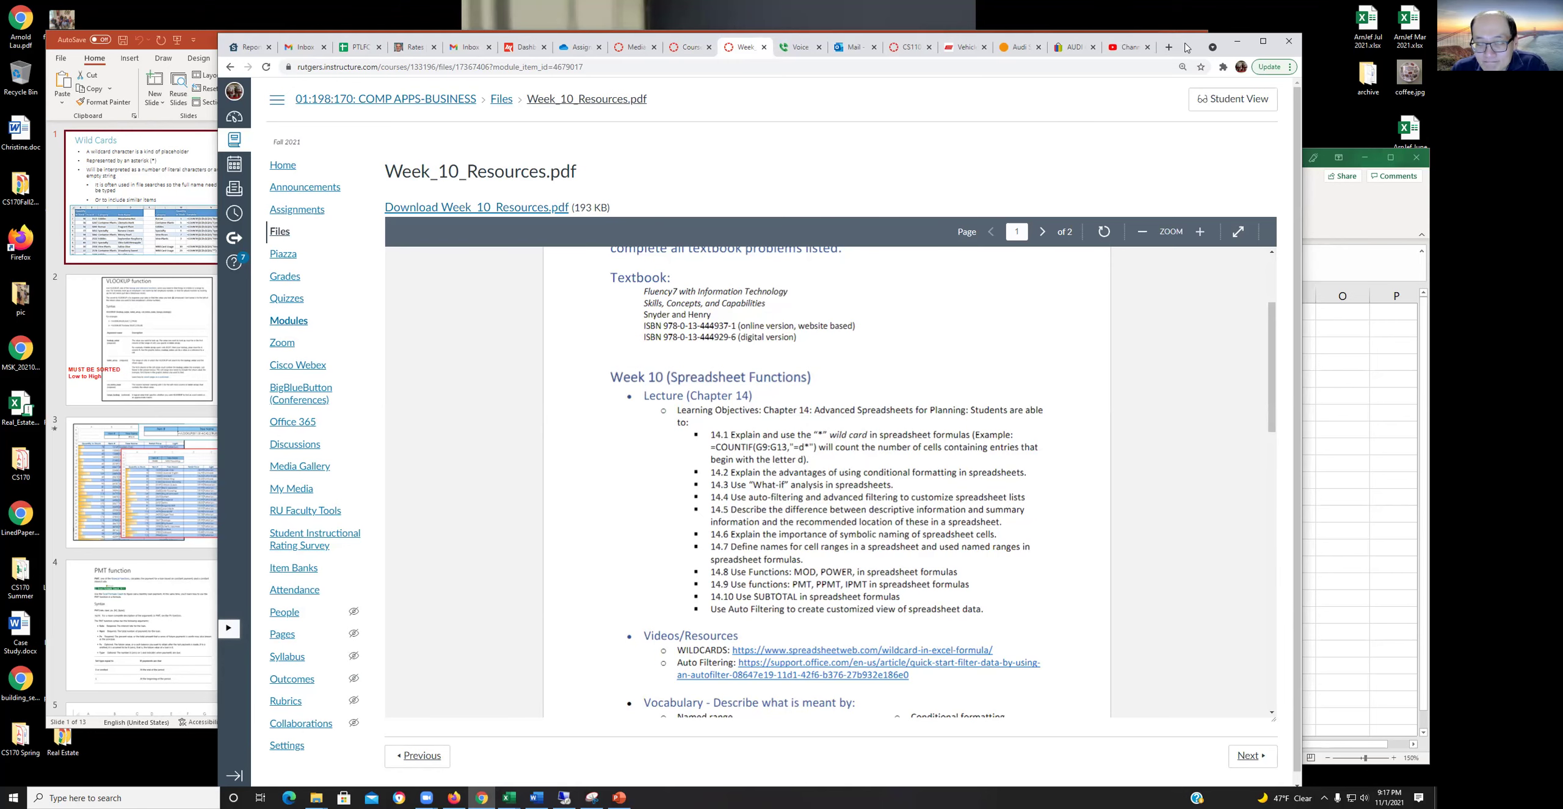
Place the browser and a blank Excel workbook side by side and select cell G9.
drag(1187, 47, 1001, 49)
click(1297, 362)
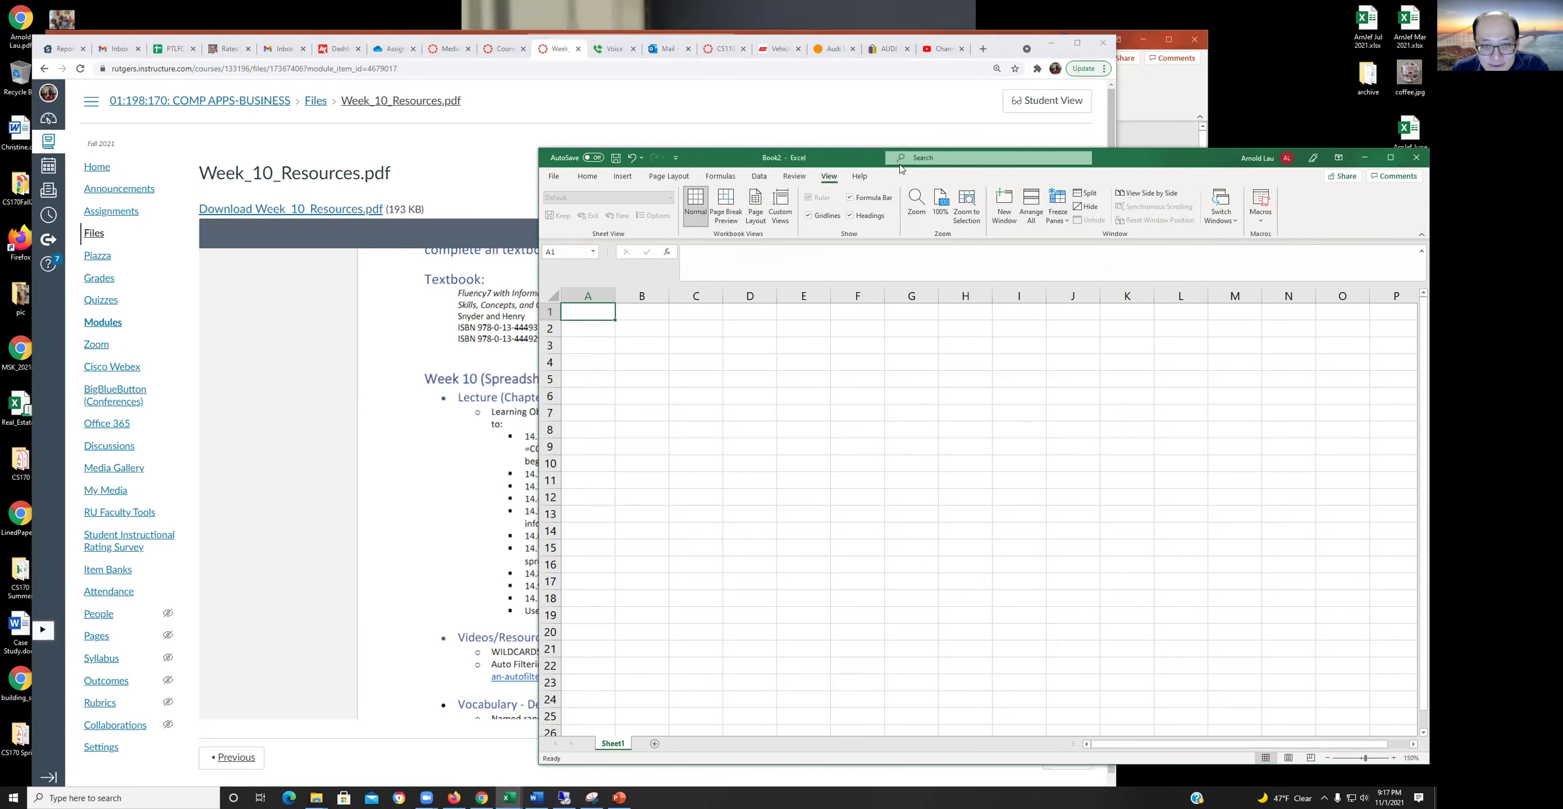
drag(900, 168, 1051, 176)
click(1066, 388)
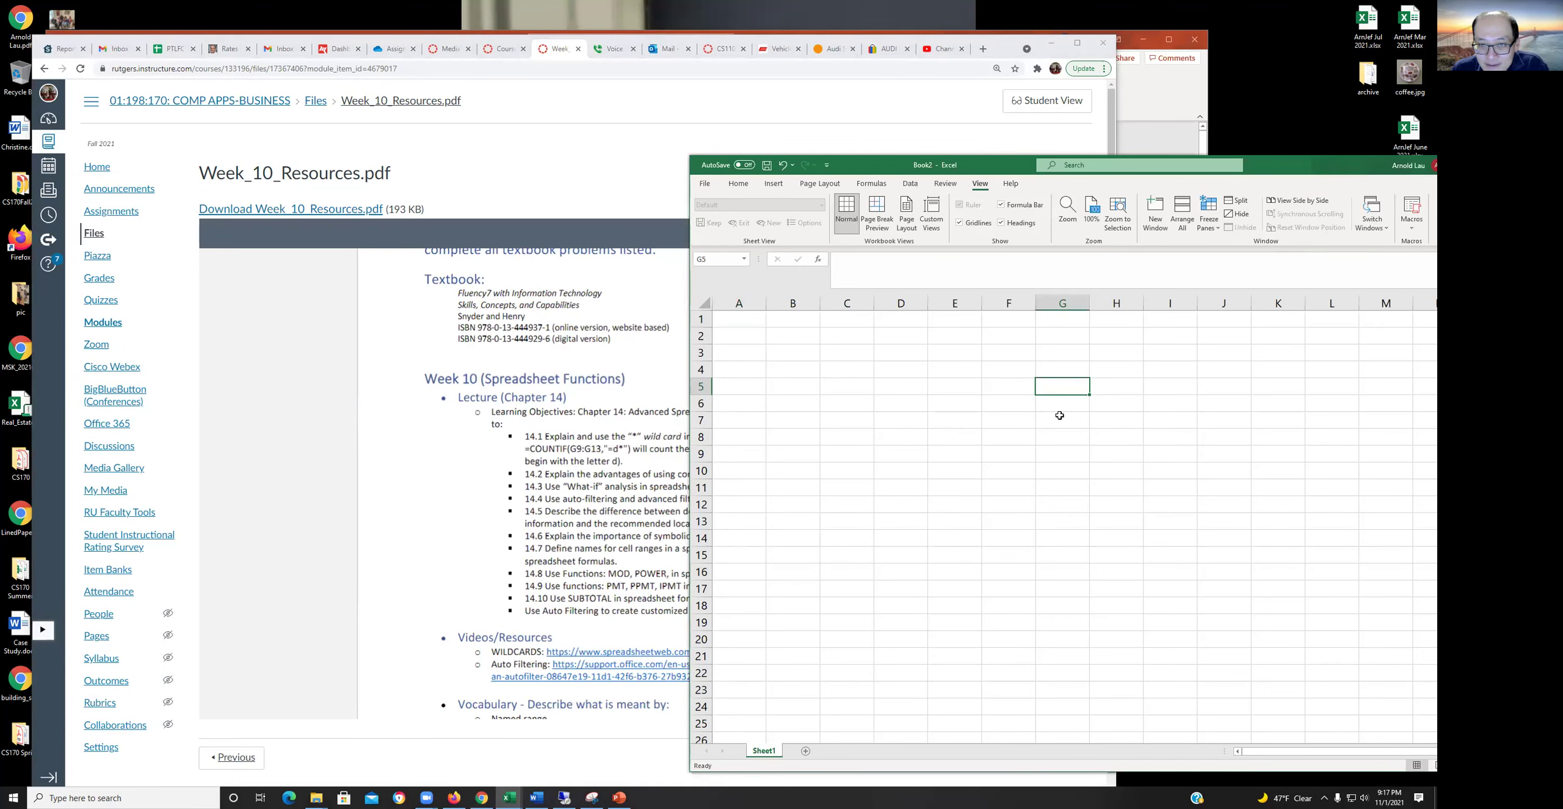
click(1059, 416)
click(1055, 435)
click(1048, 451)
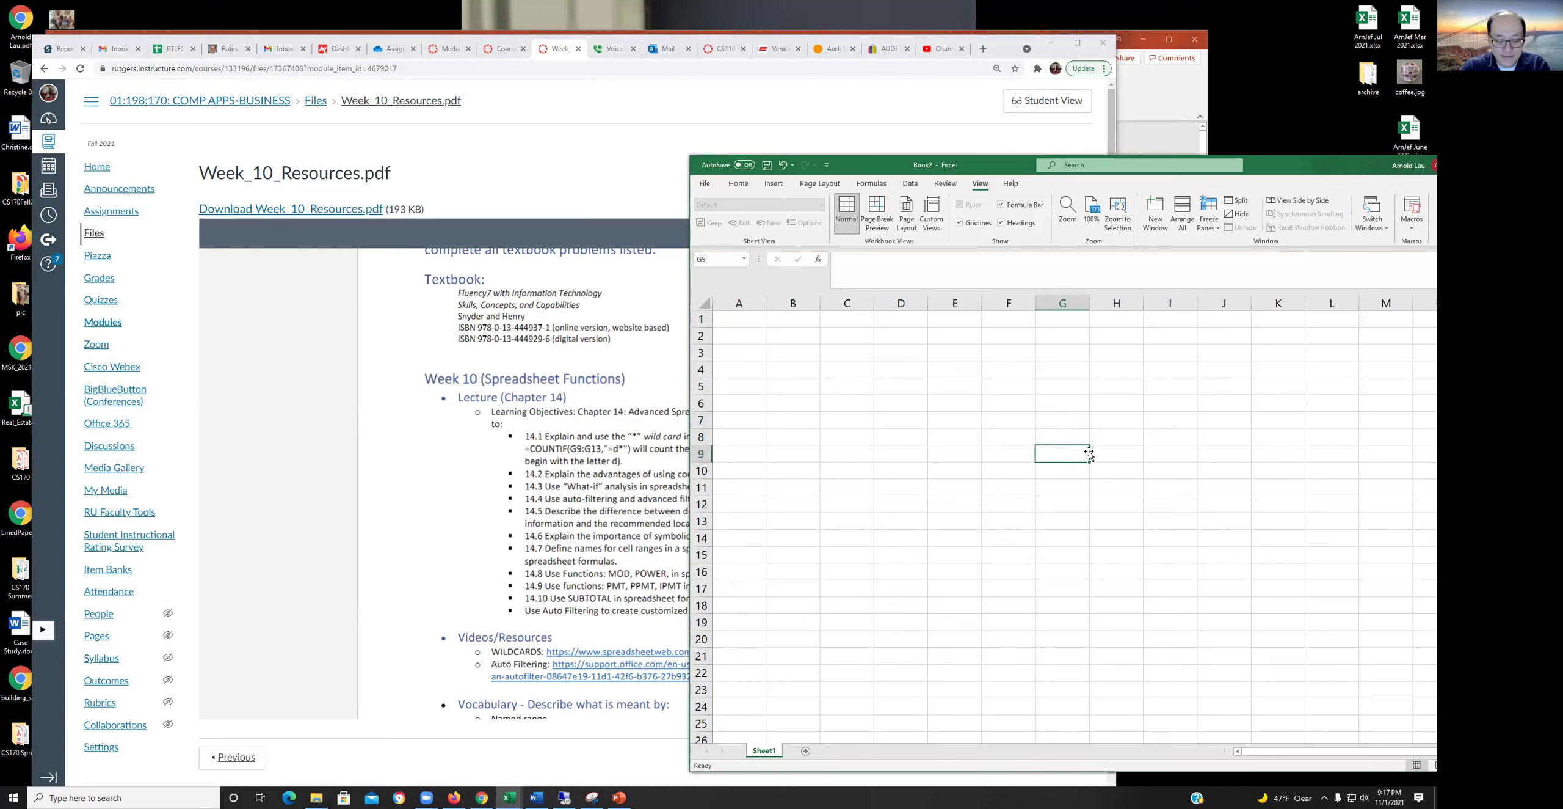
Enter dog, cat, dandridge, duffy and horse down G9:G13, widening column G to fit.
text(dog)
key(Return)
text(cat)
key(Return)
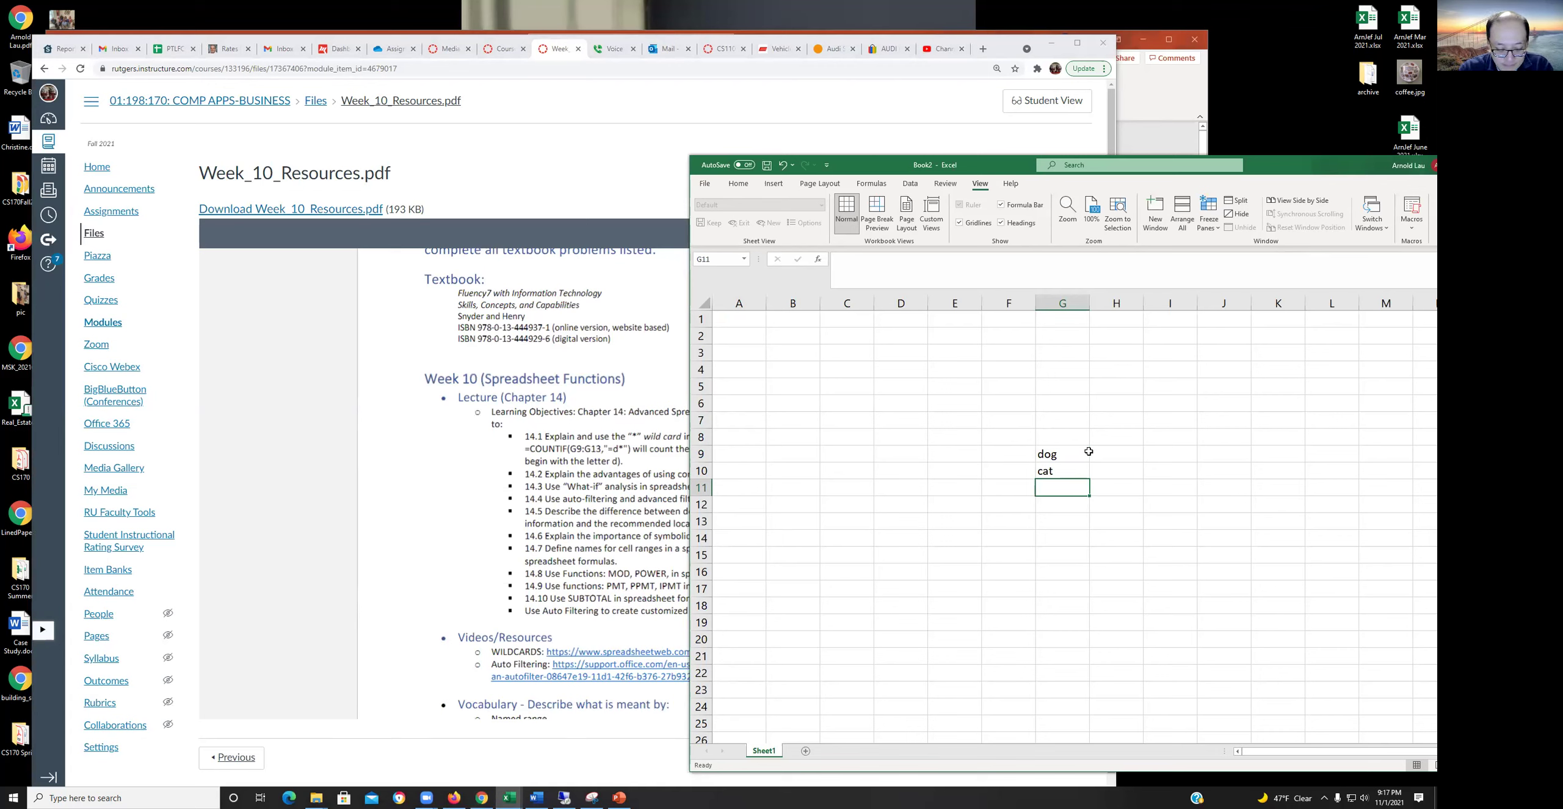
text(dan)
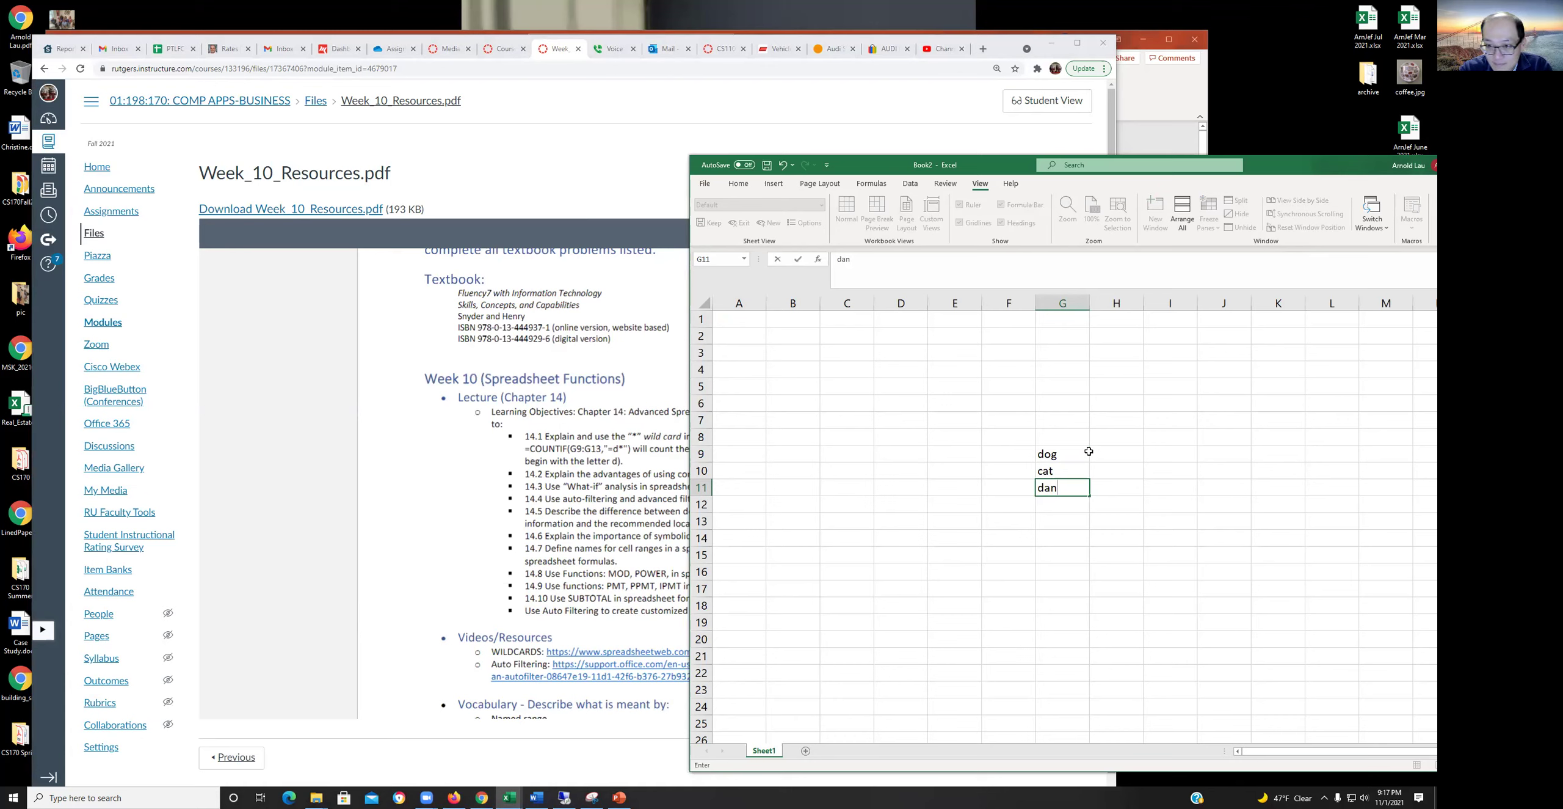
text(dridge)
key(Return)
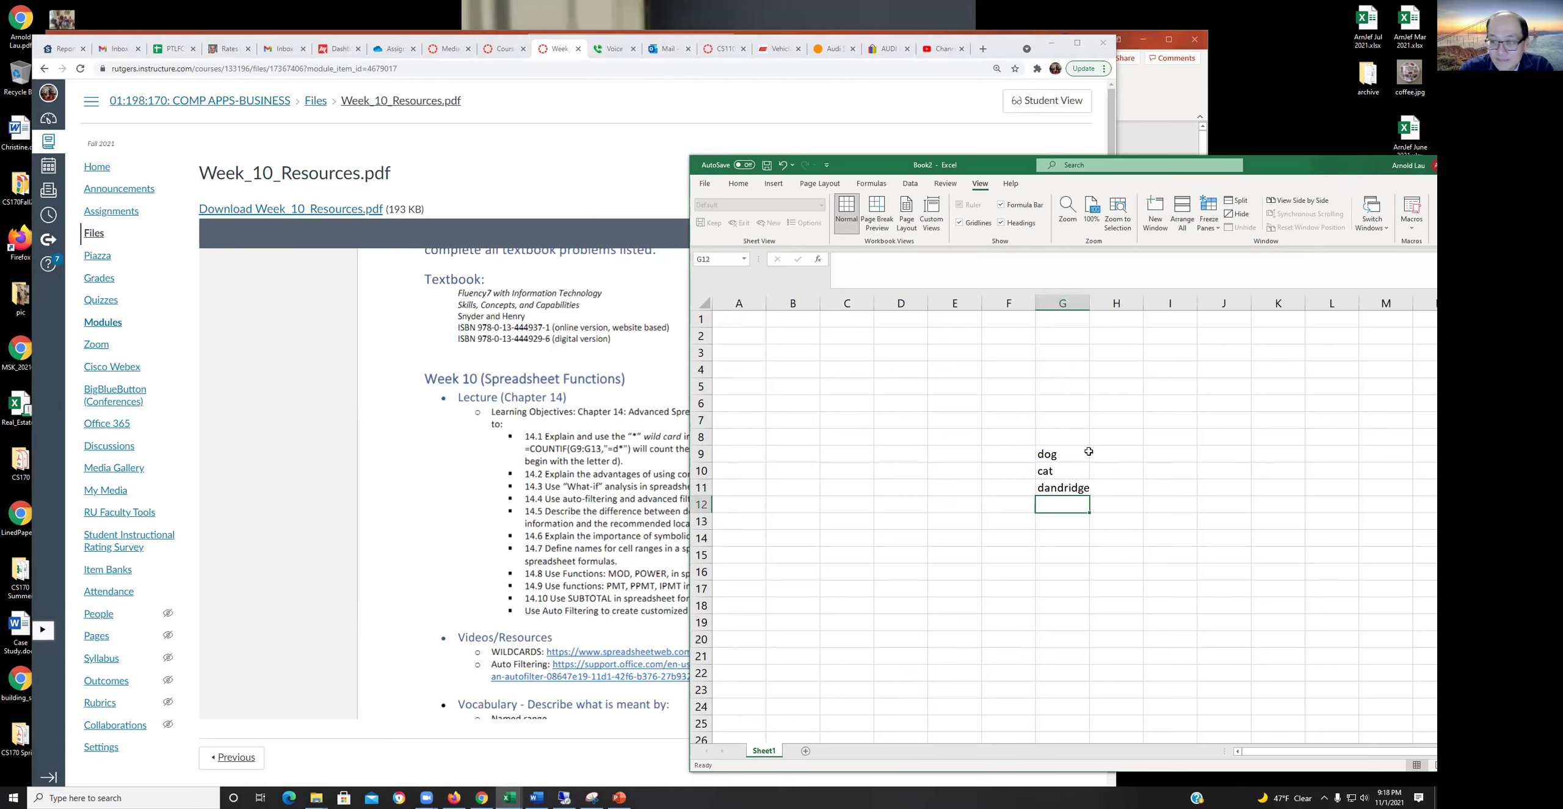
drag(1089, 302, 1118, 303)
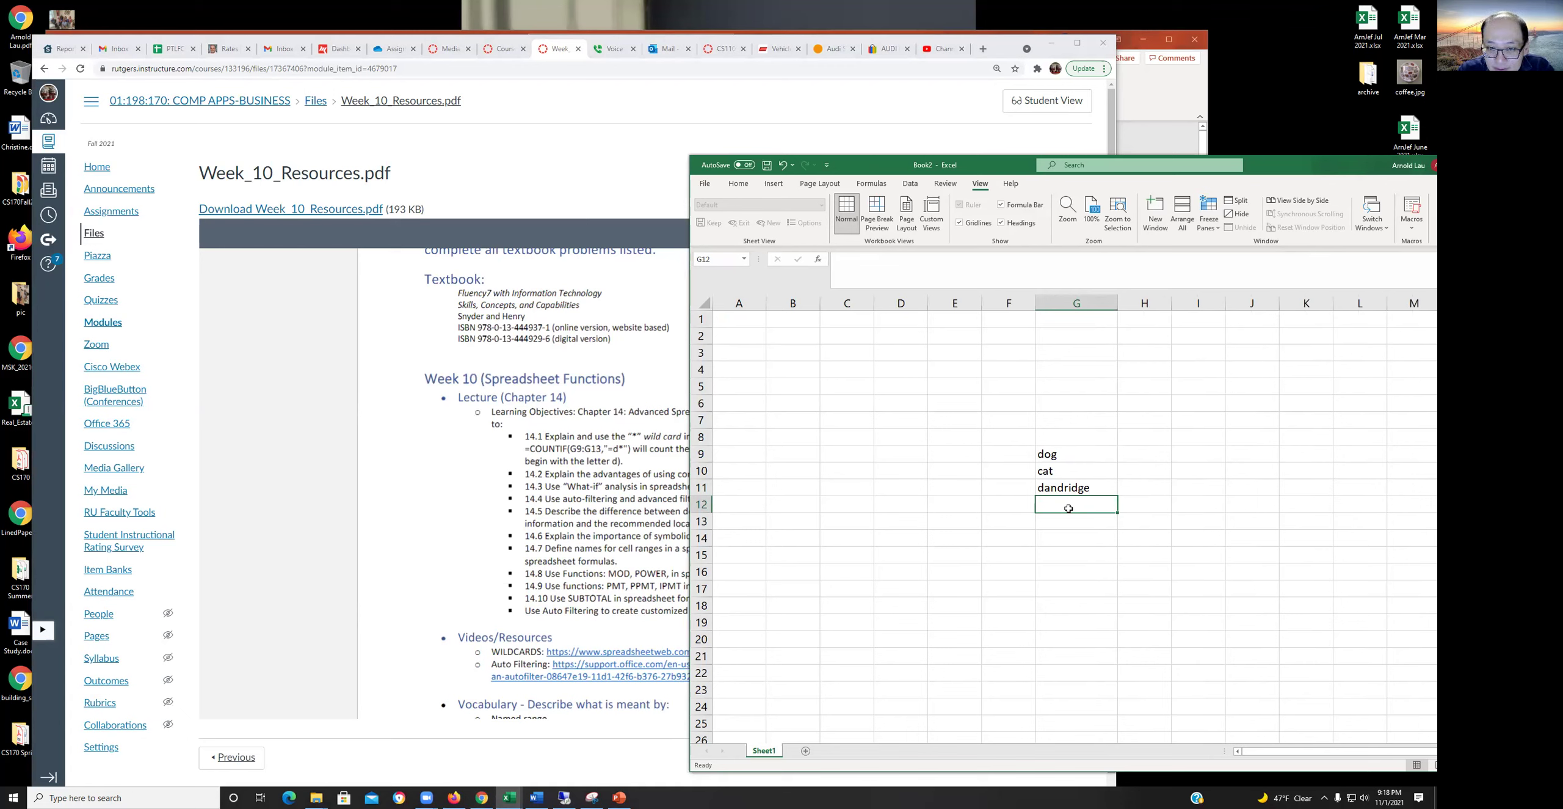
text(duffy)
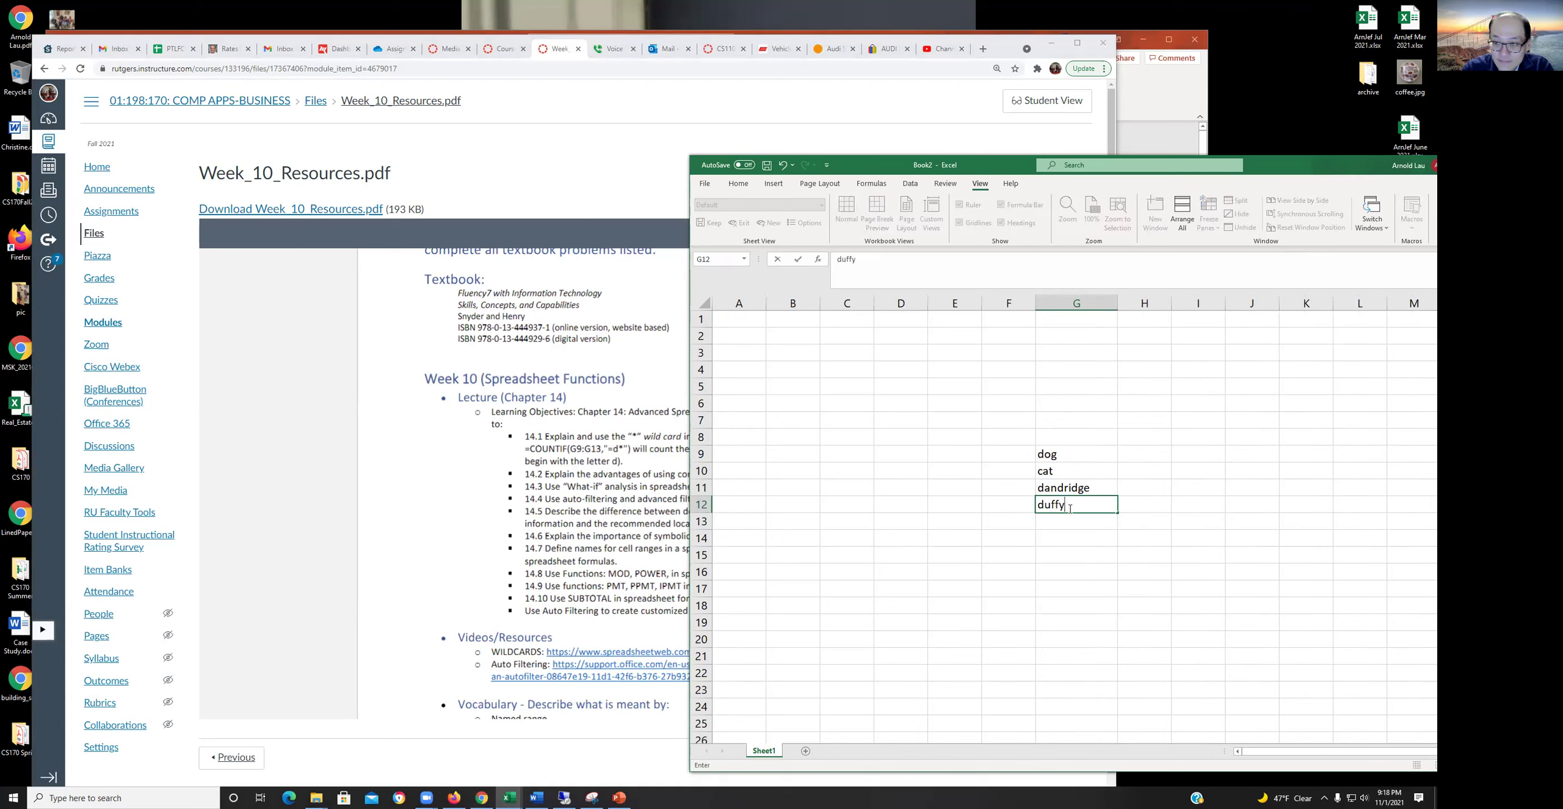
key(Return)
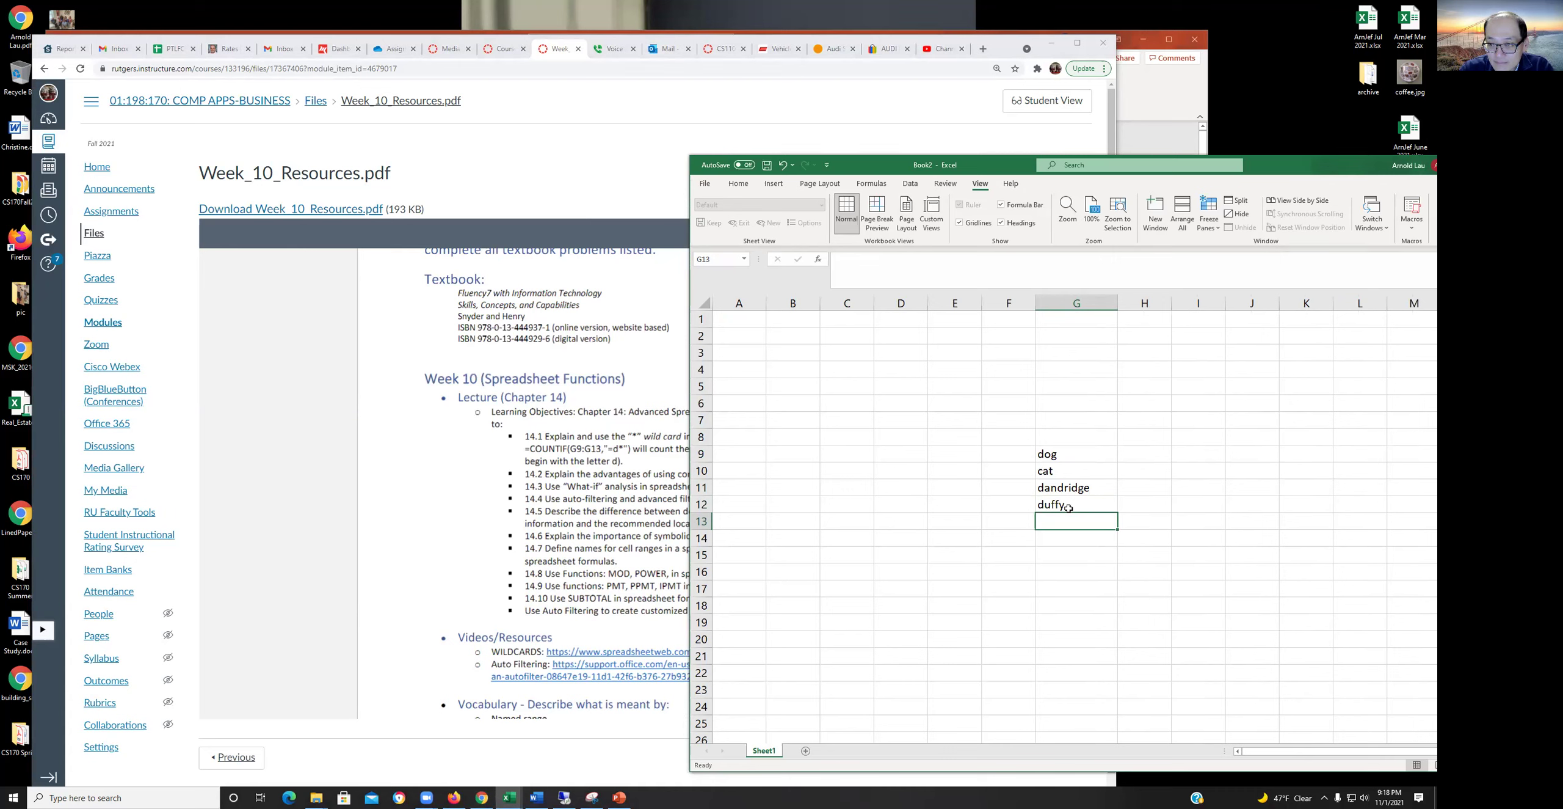
text(horse)
key(Return)
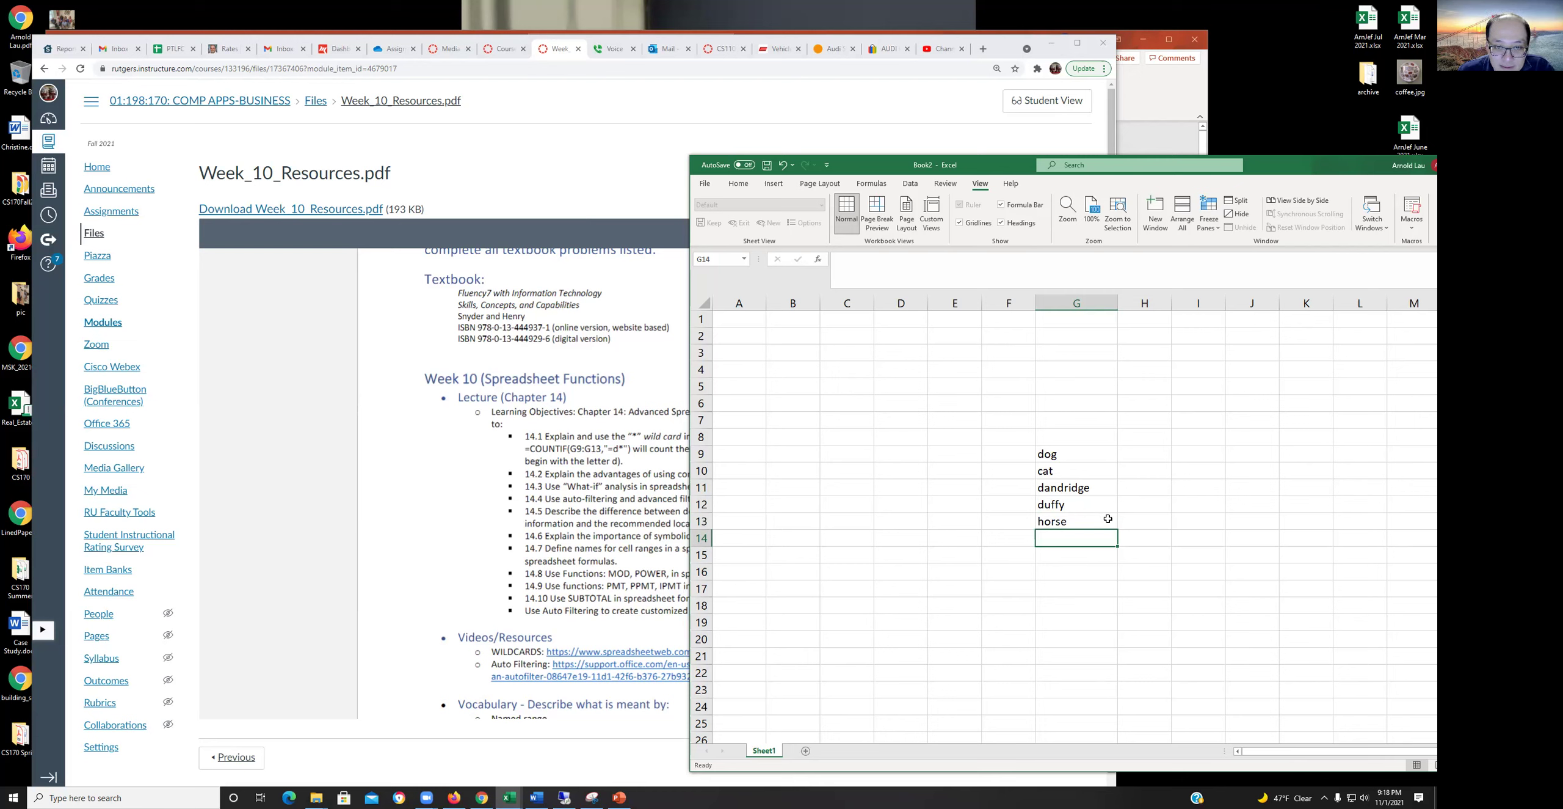
Enter =COUNTIF(G9:G13,"=d*") in H9 to count the d-words, returning 3.
click(1150, 450)
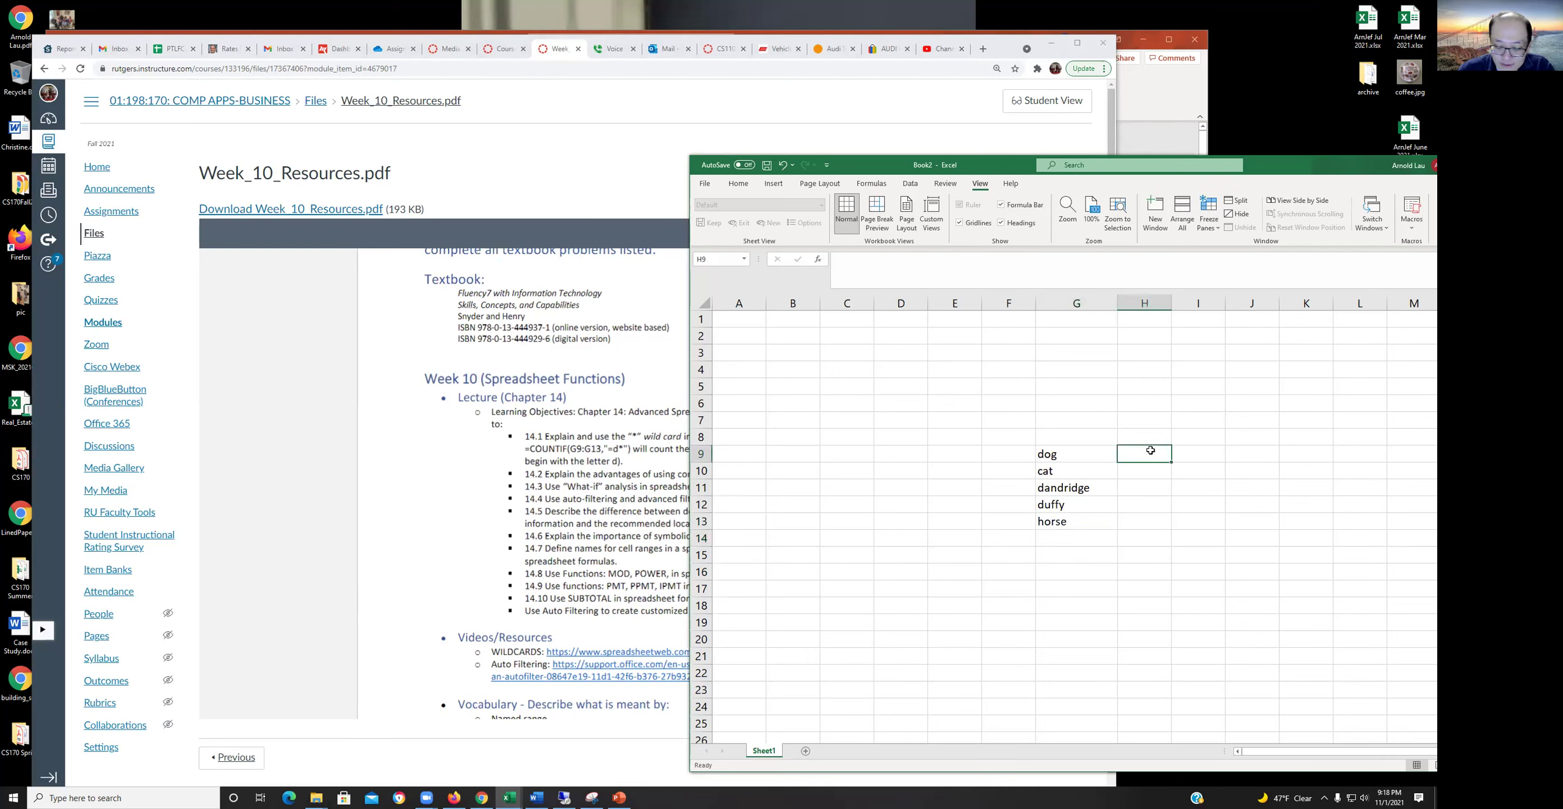
text(=countiof)
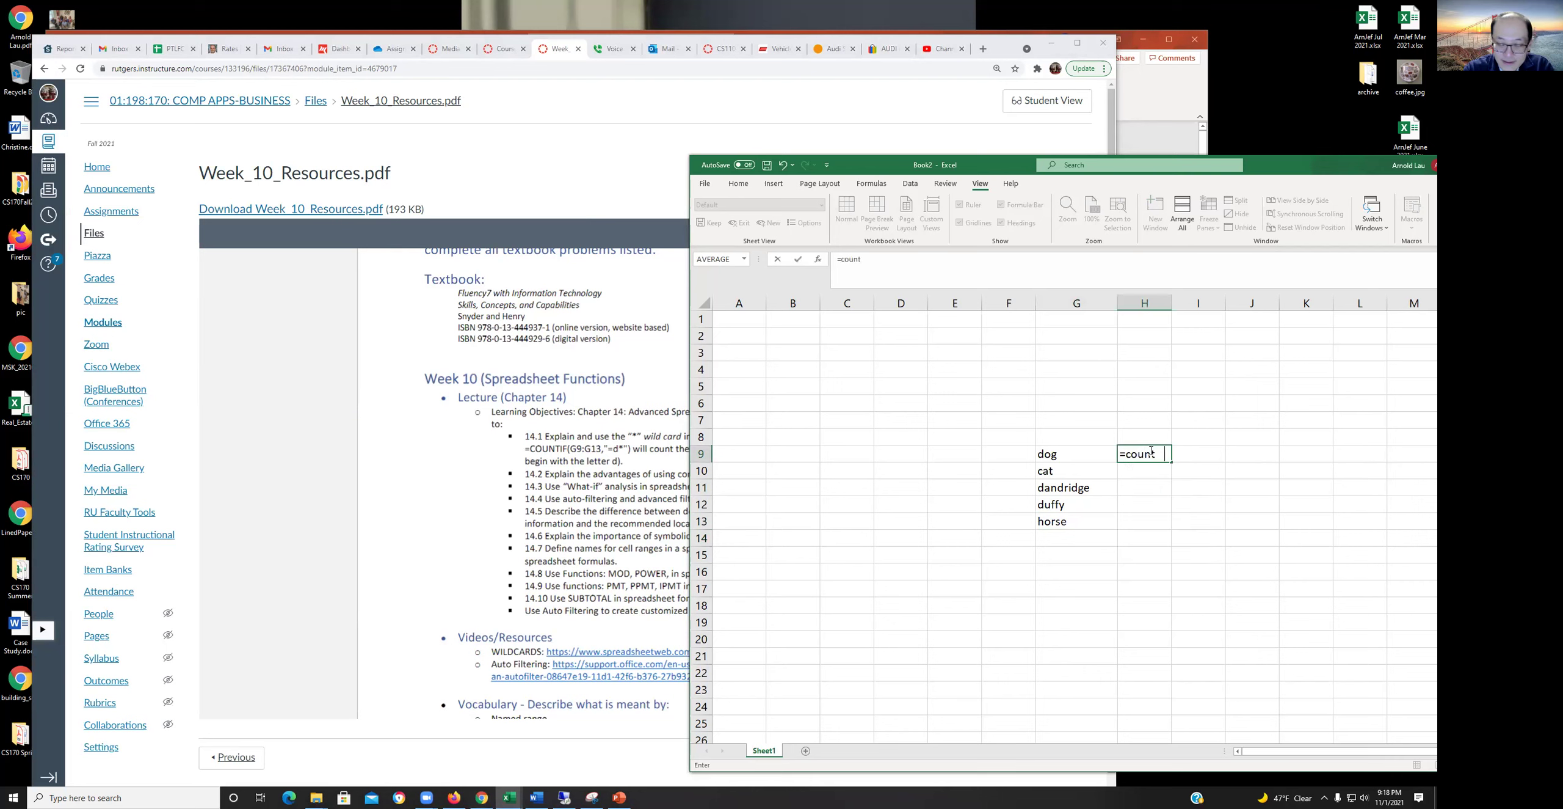
key(BackSpace)
key(BackSpace)
text(f)
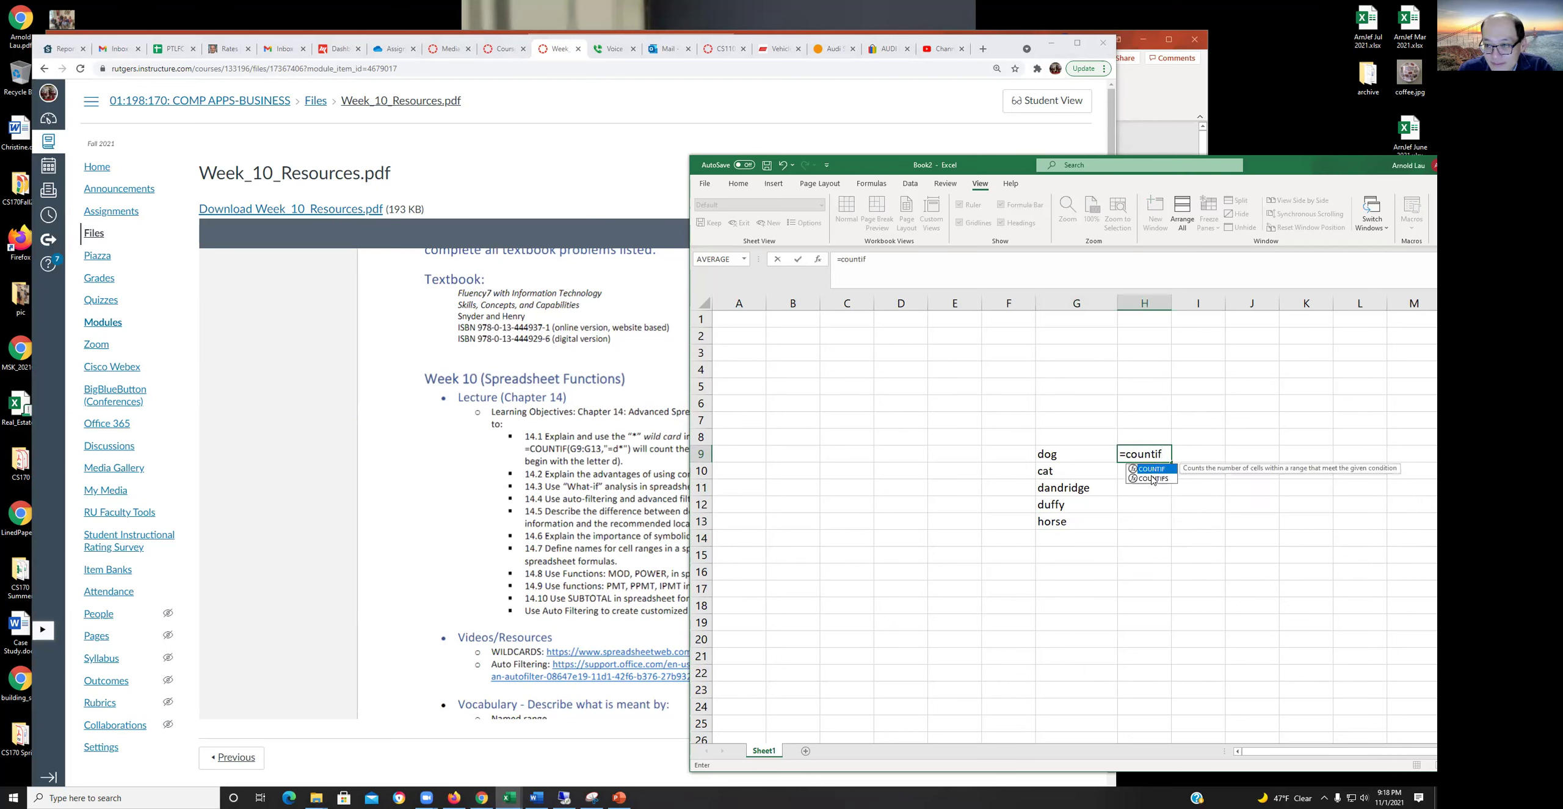
double_click(1152, 469)
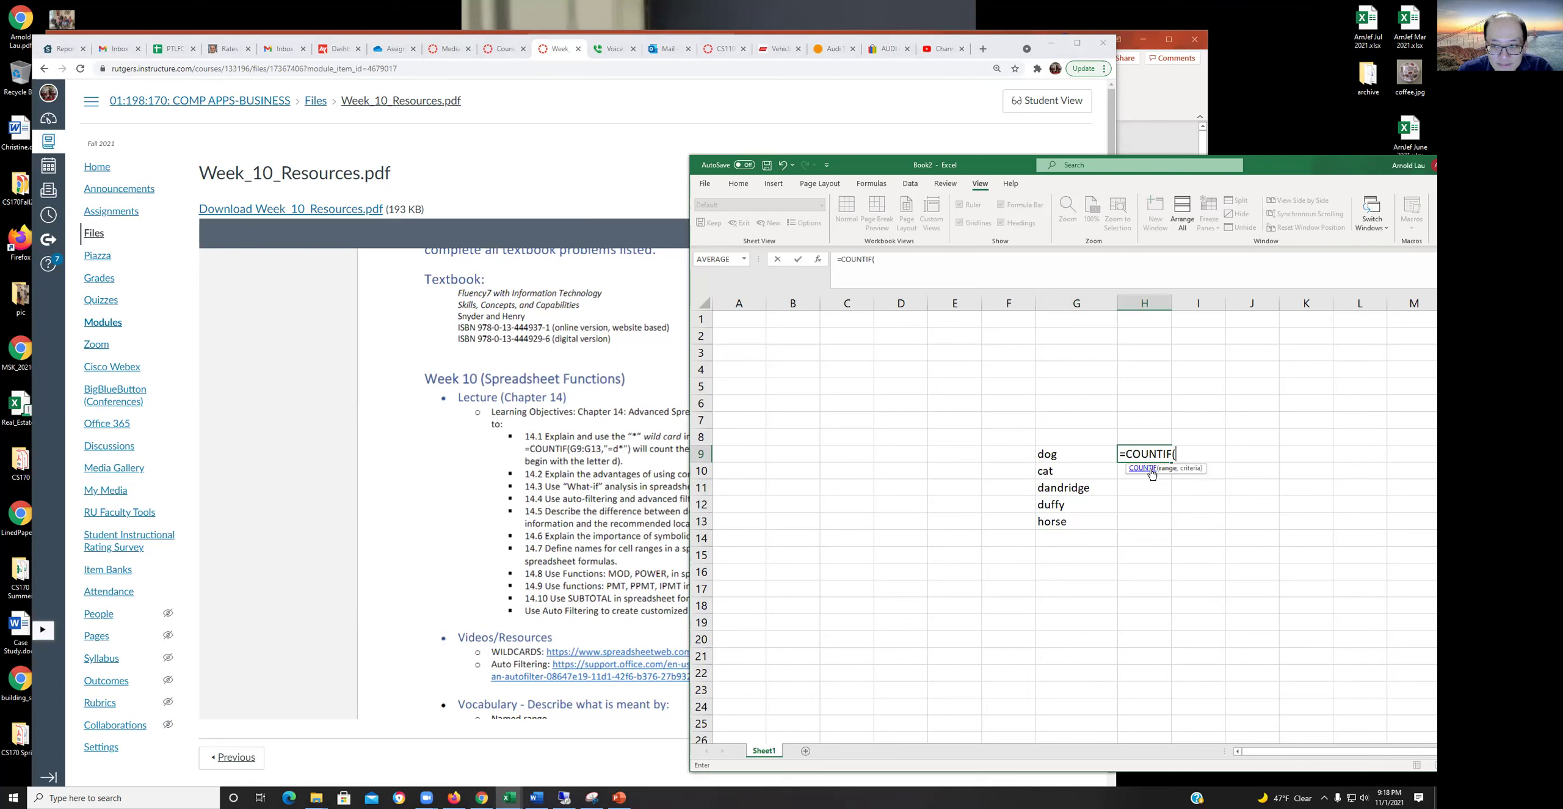
drag(1056, 455, 1060, 513)
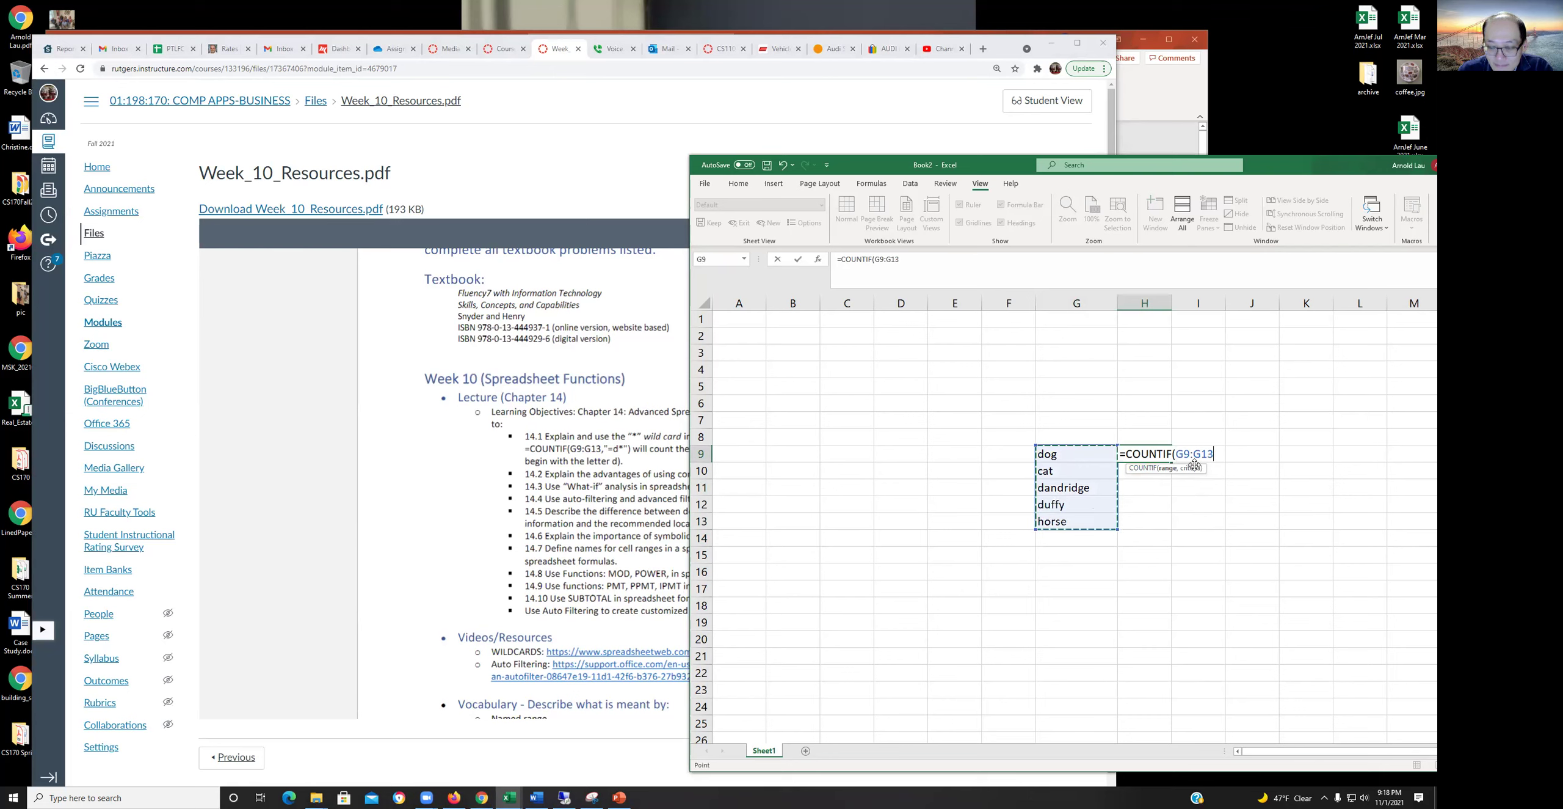
text(,)
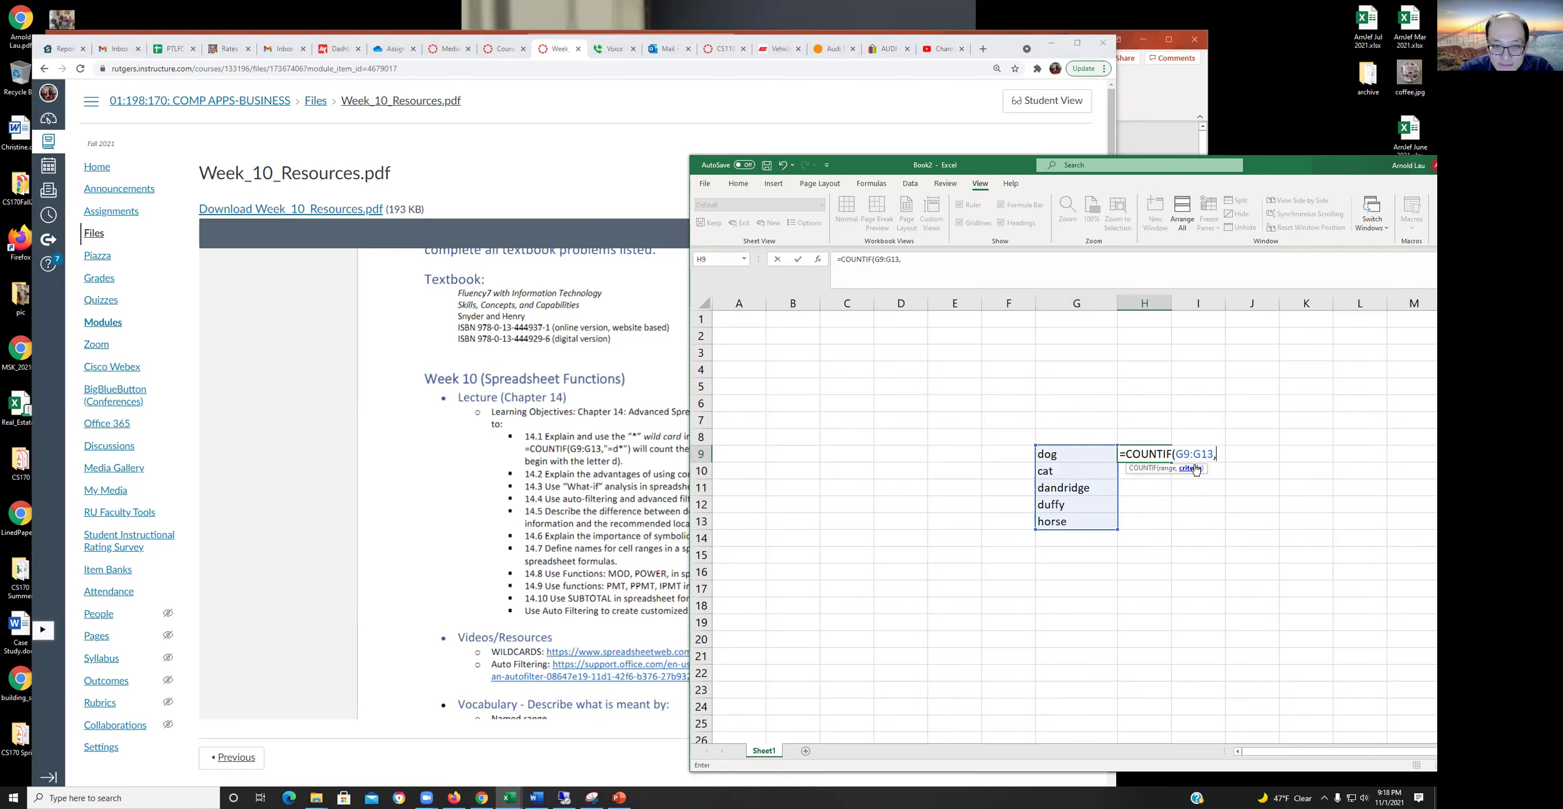
text(")
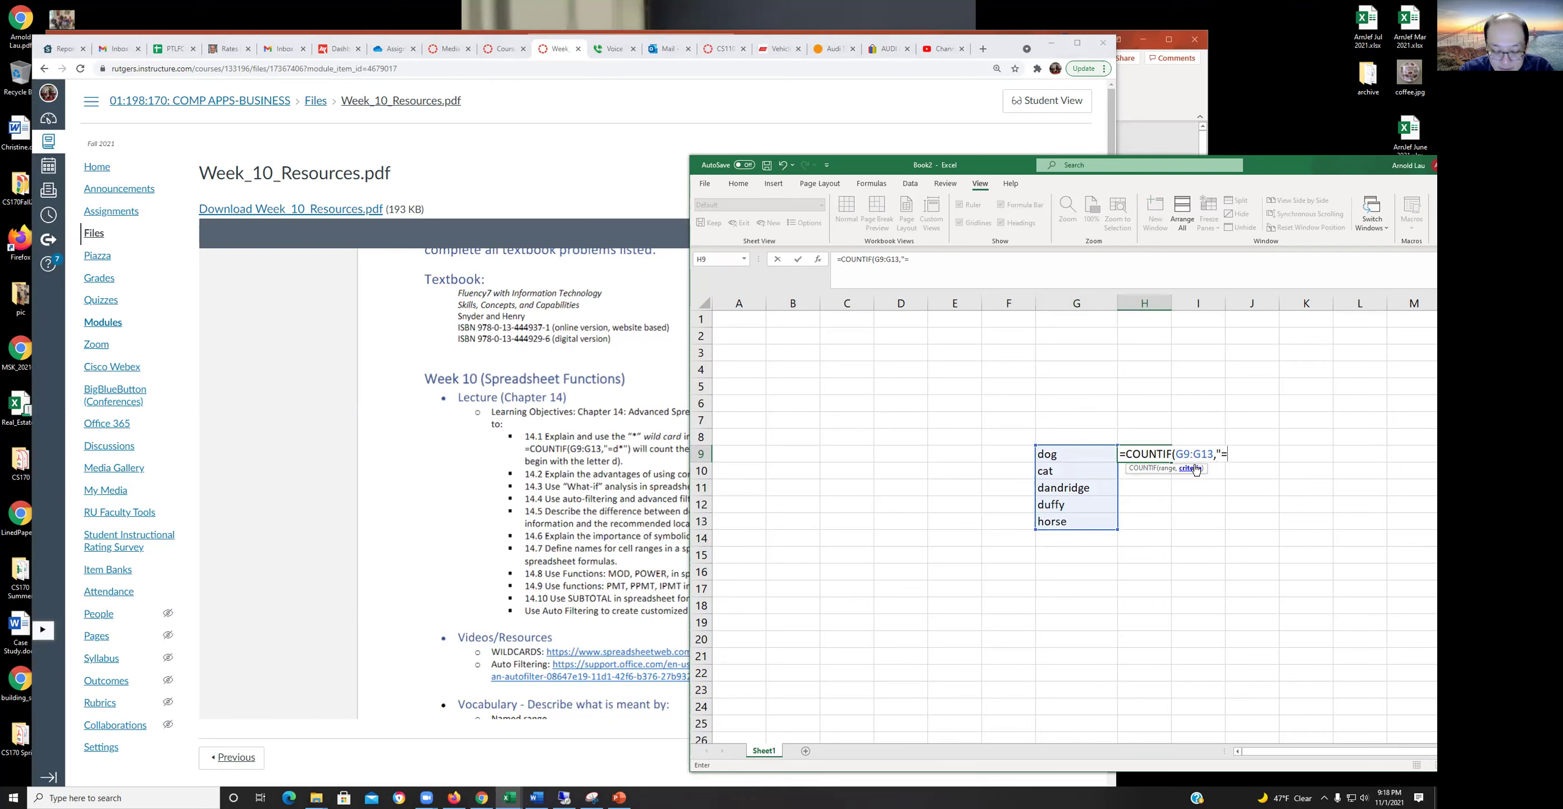
text(=d*)
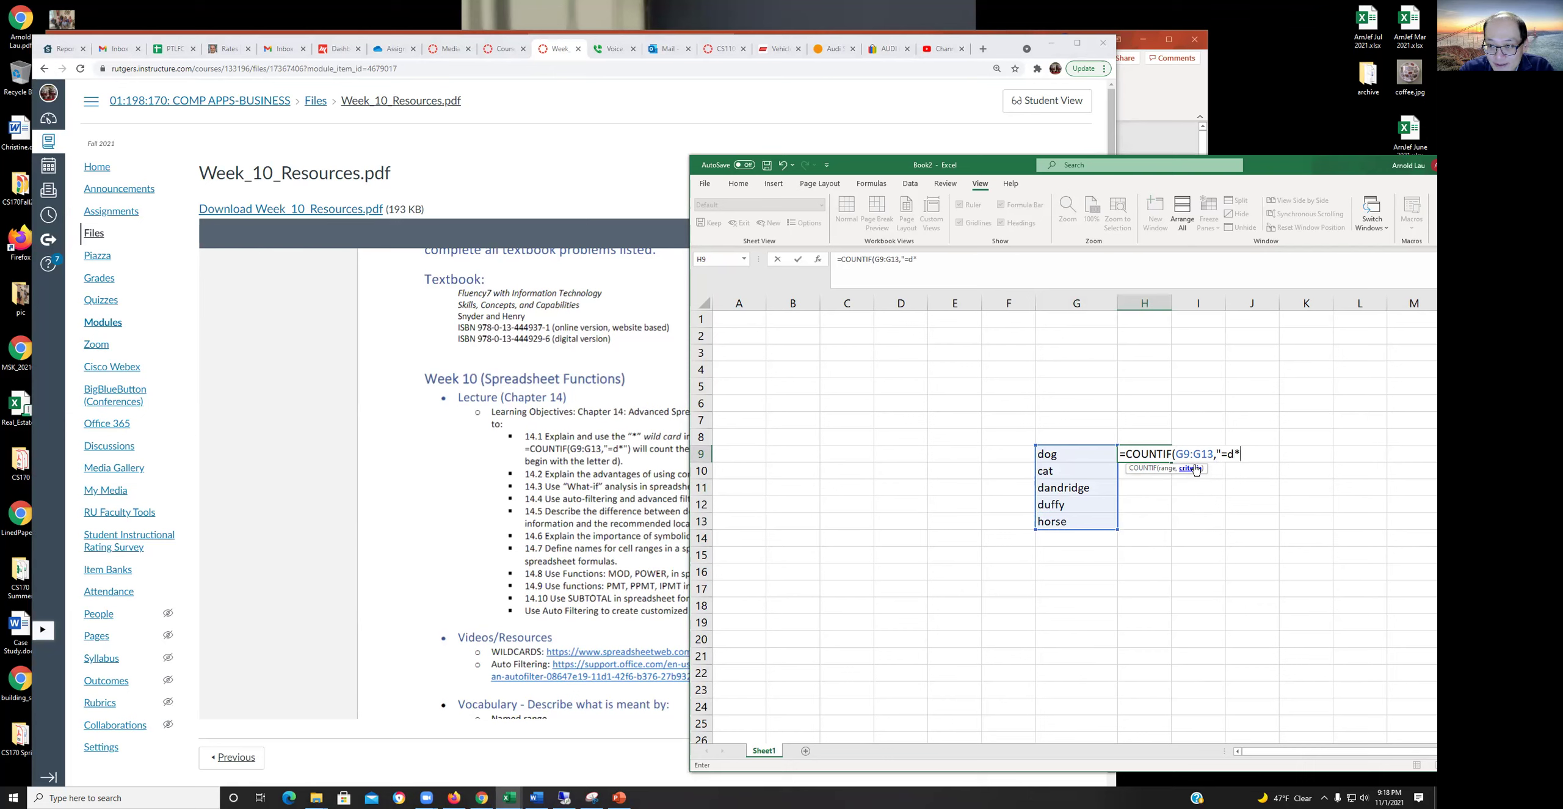
text(")
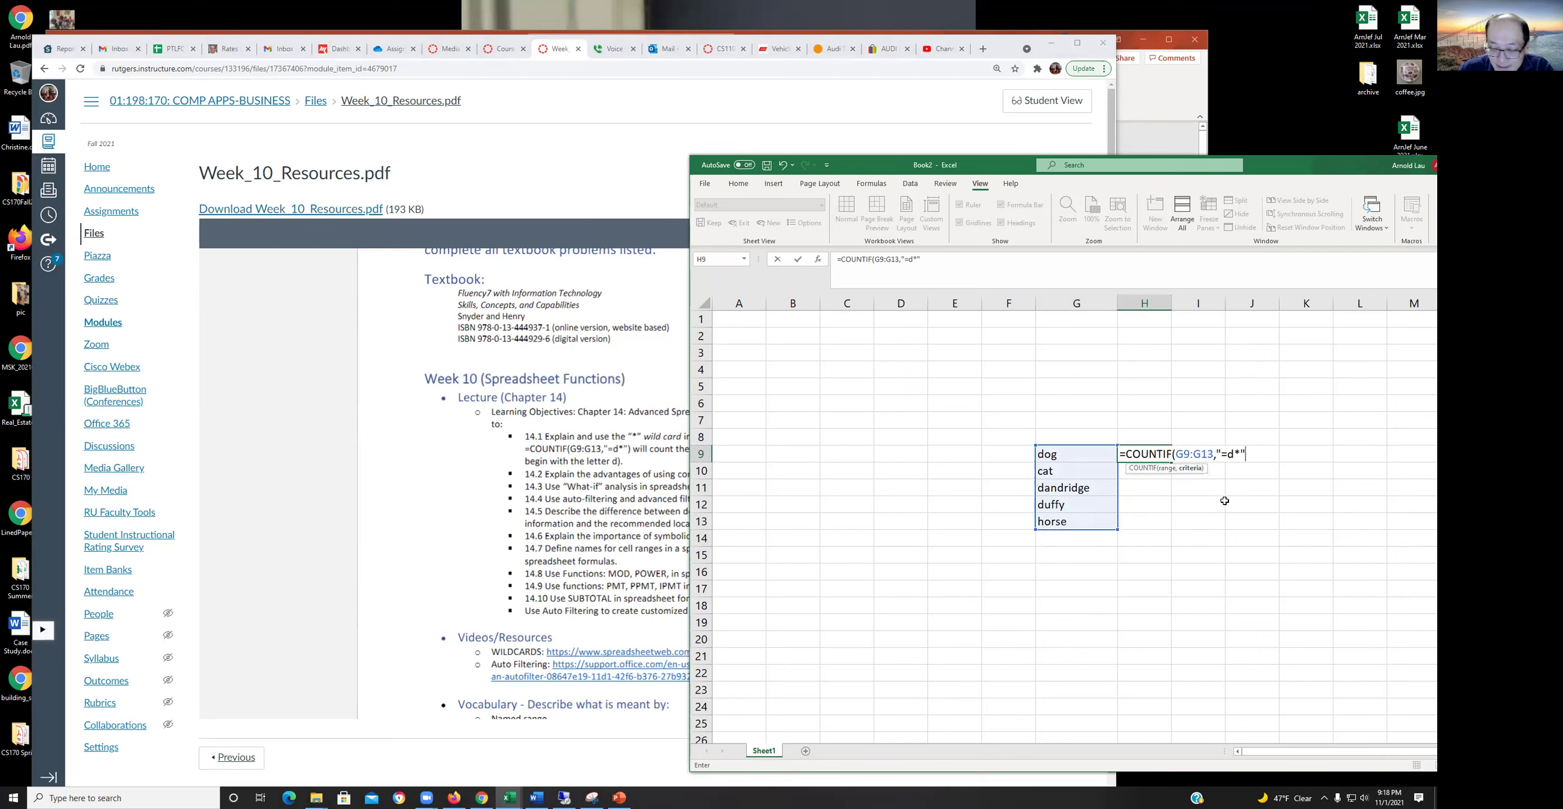
text())
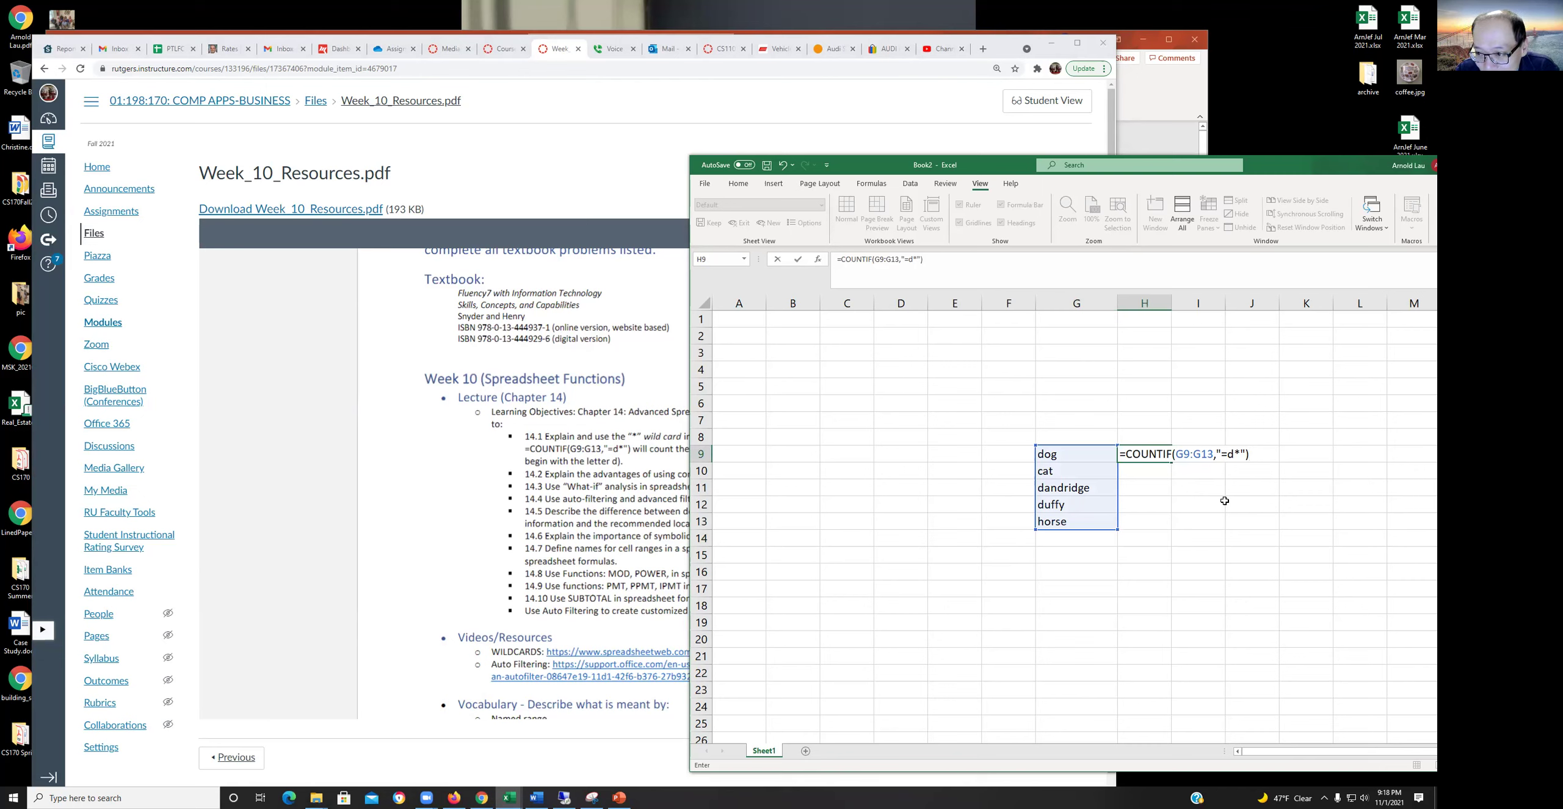
key(Return)
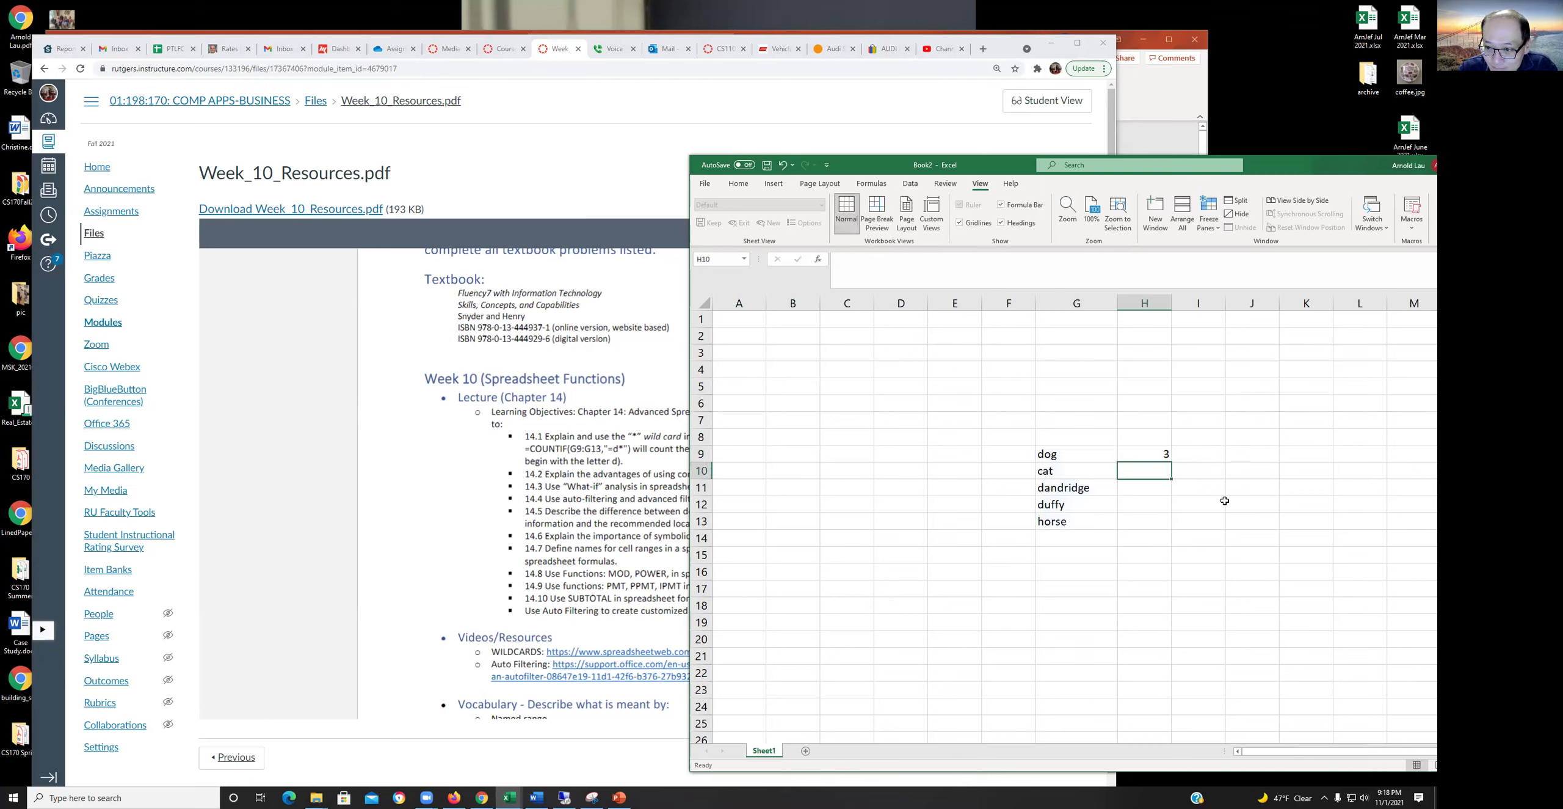
Step through the word list from dog down to dandridge.
key(Left)
key(Left)
key(Up)
key(Right)
key(Down)
key(Down)
key(Down)
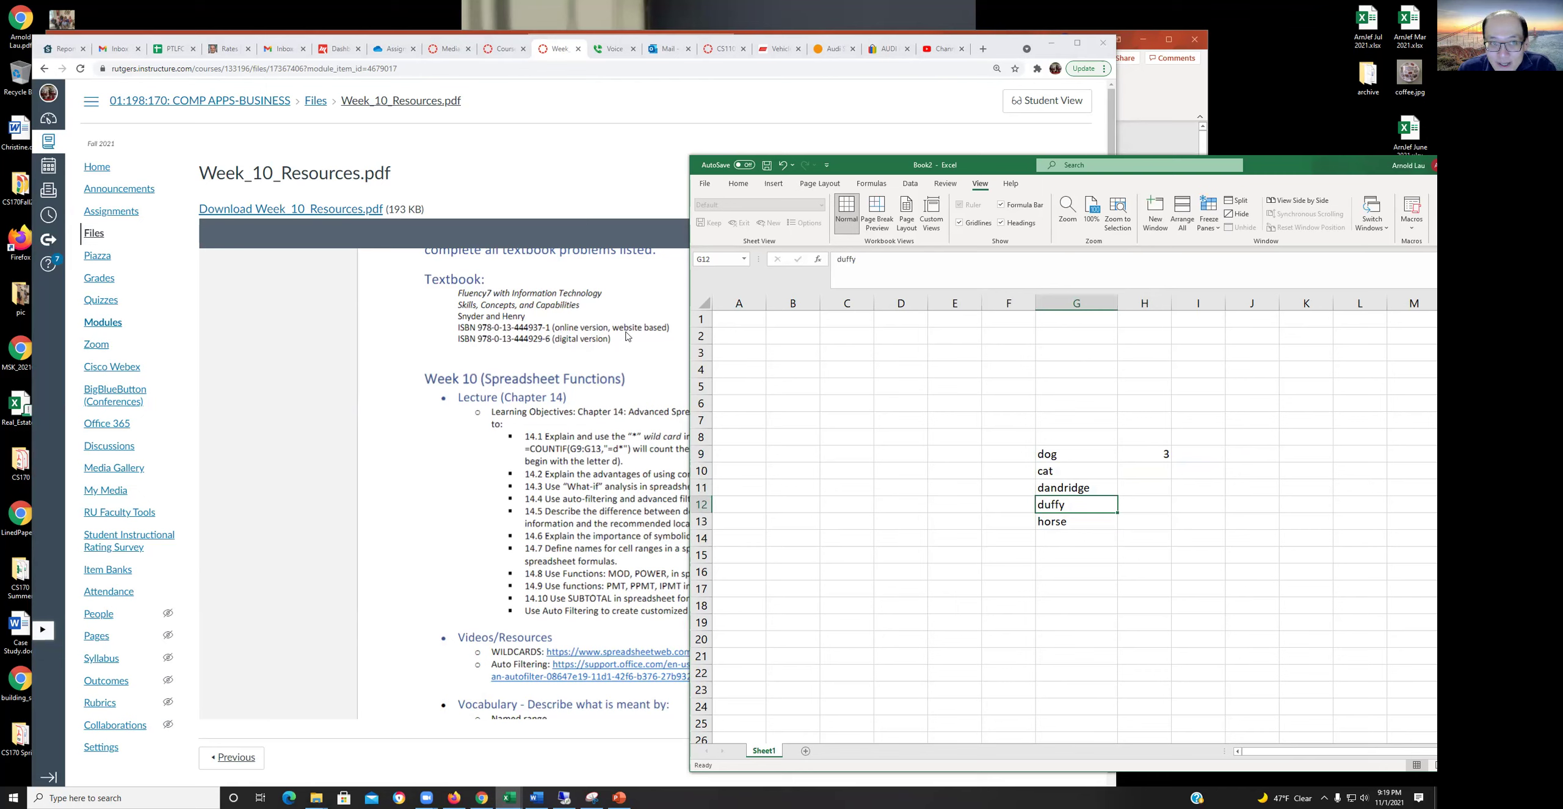
Highlight the asterisk placeholder in the Wild Cards slide's bullet text, then return to Excel.
click(1157, 92)
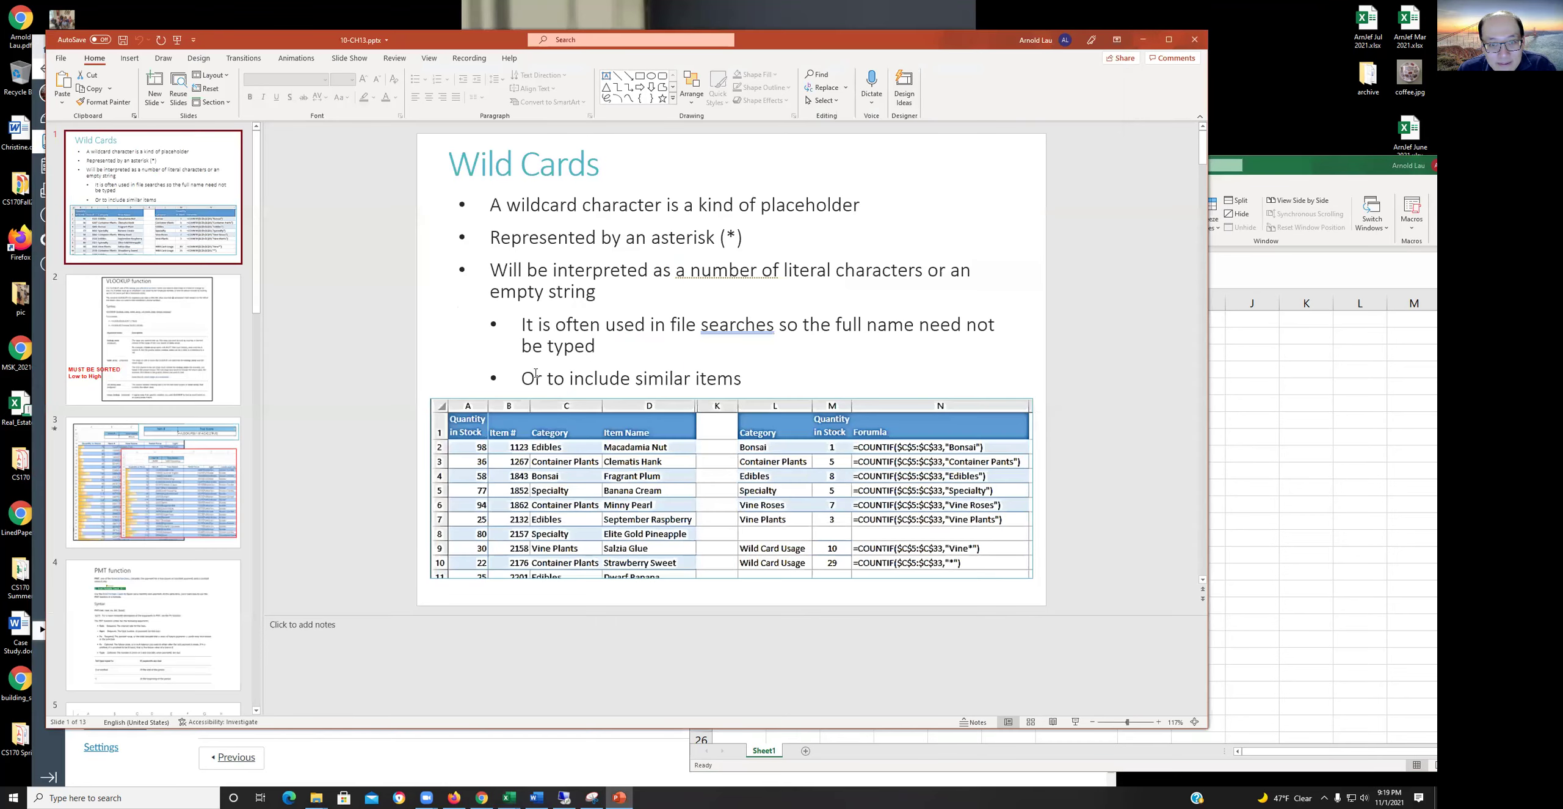
click(533, 191)
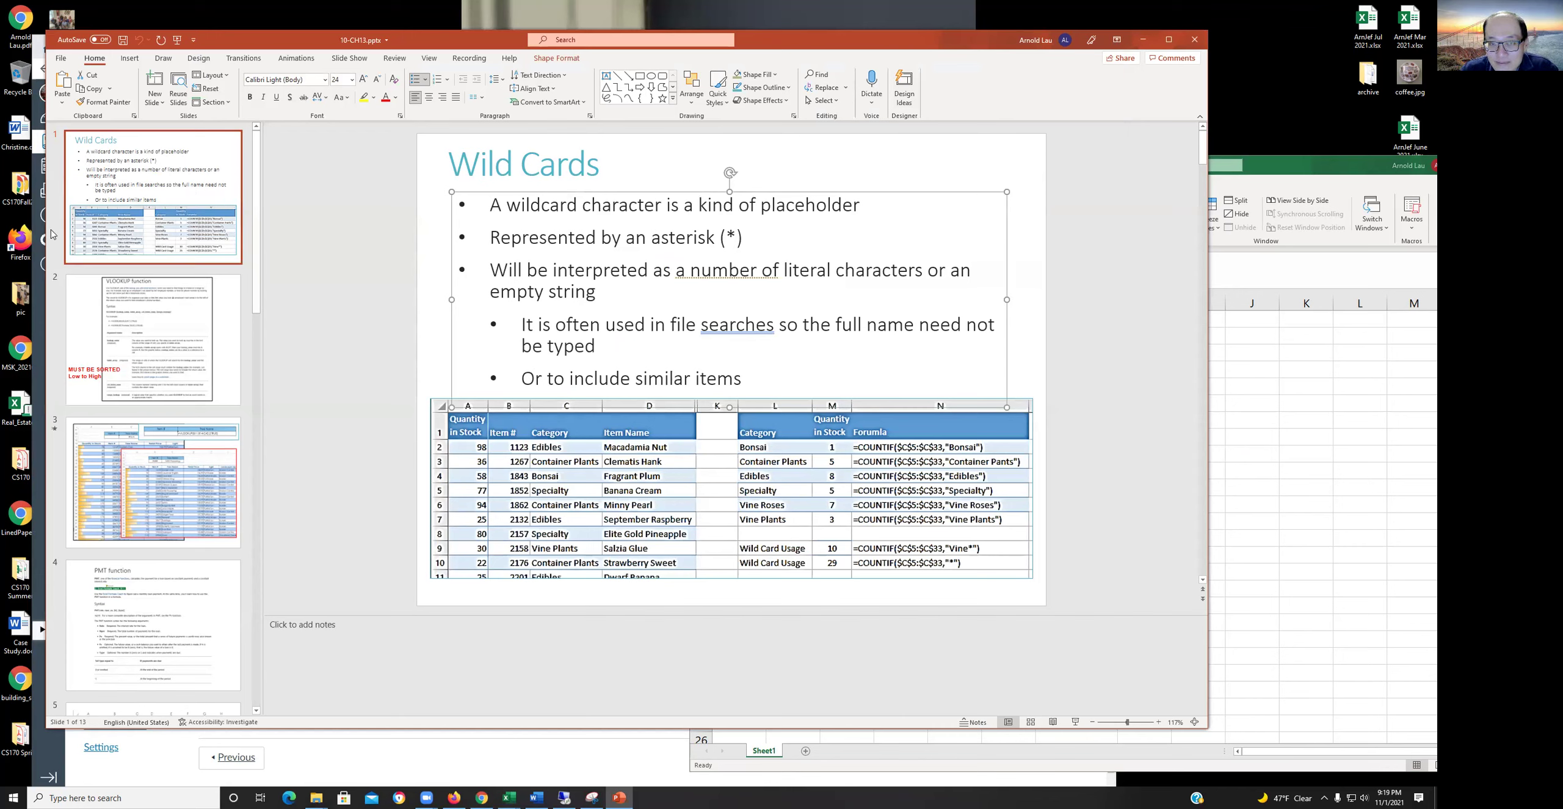
drag(724, 232, 735, 234)
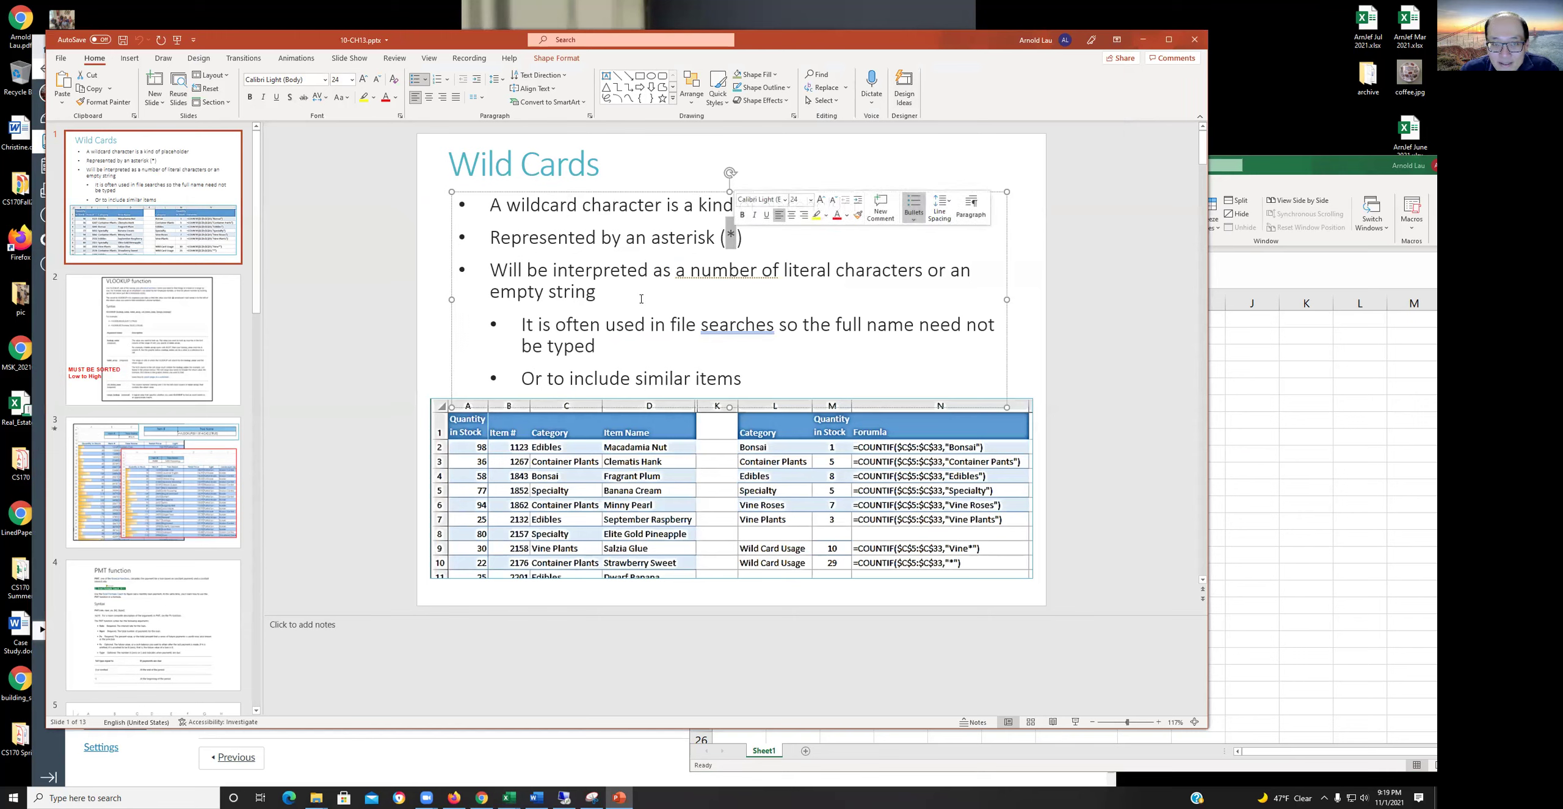
click(616, 294)
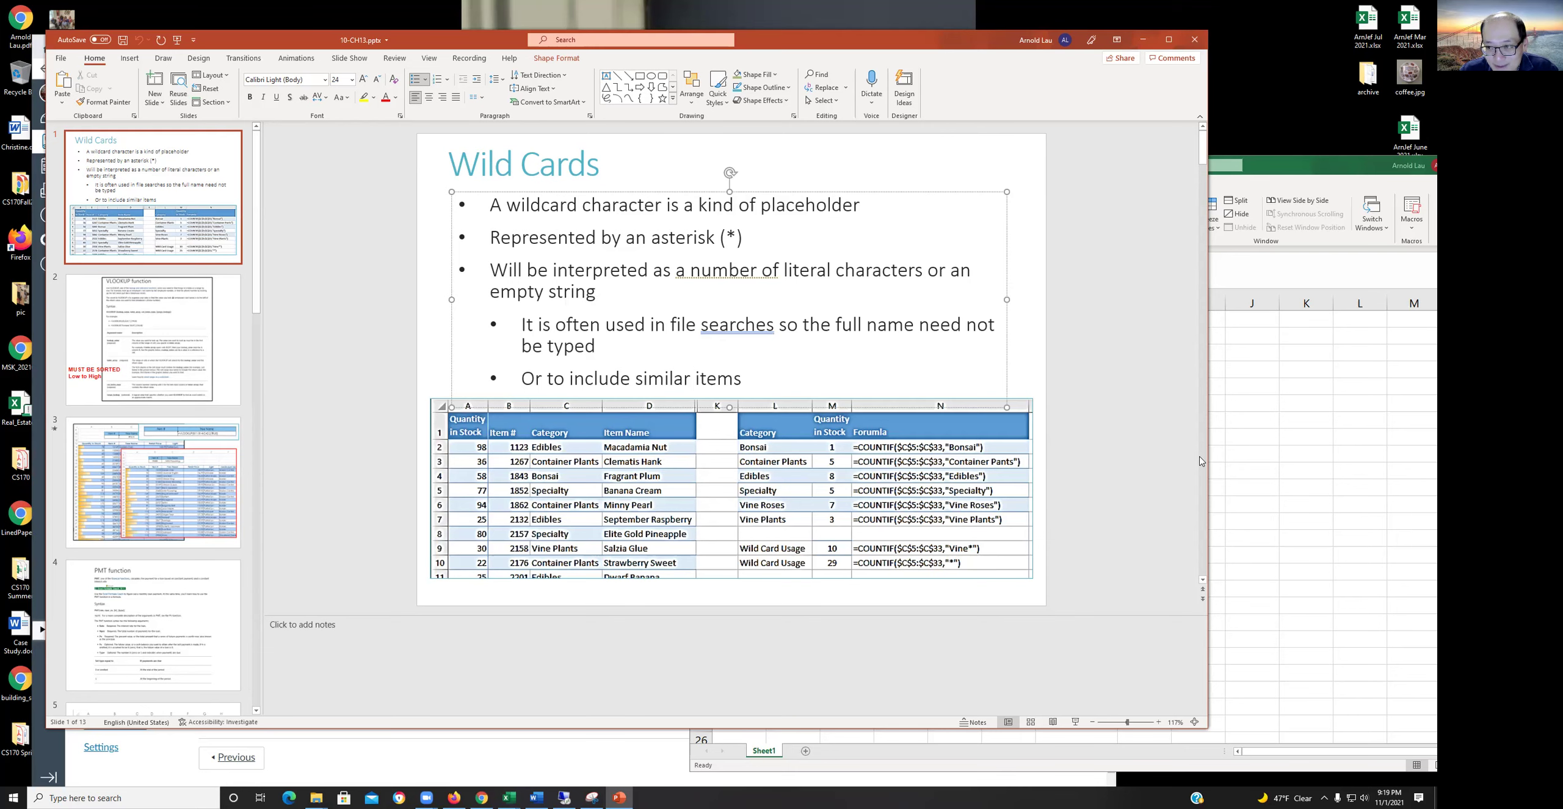
click(1243, 412)
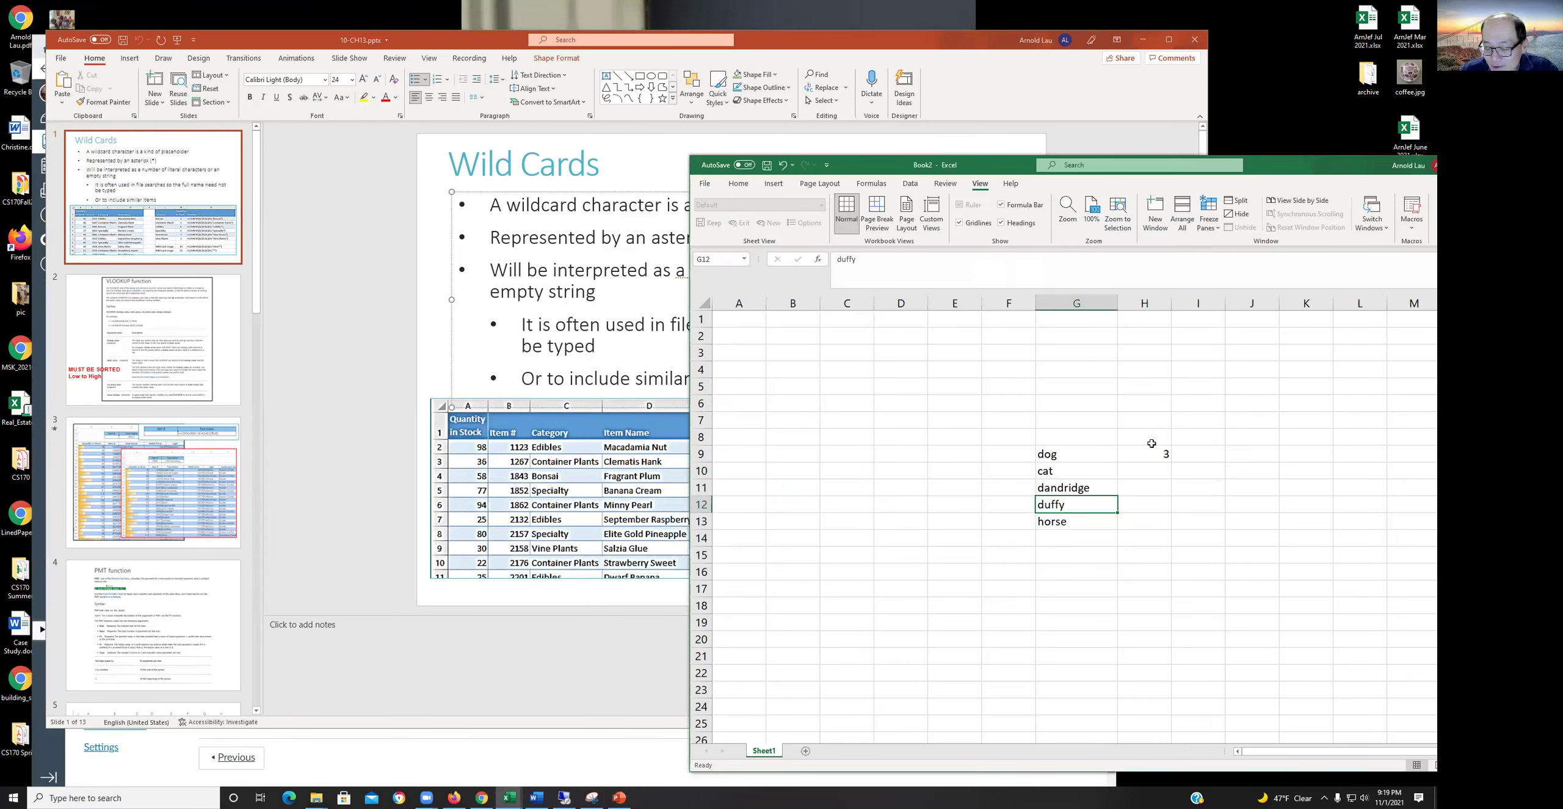
Compare the word list and the COUNTIF formula in H9 with the Wild Cards slide.
click(518, 599)
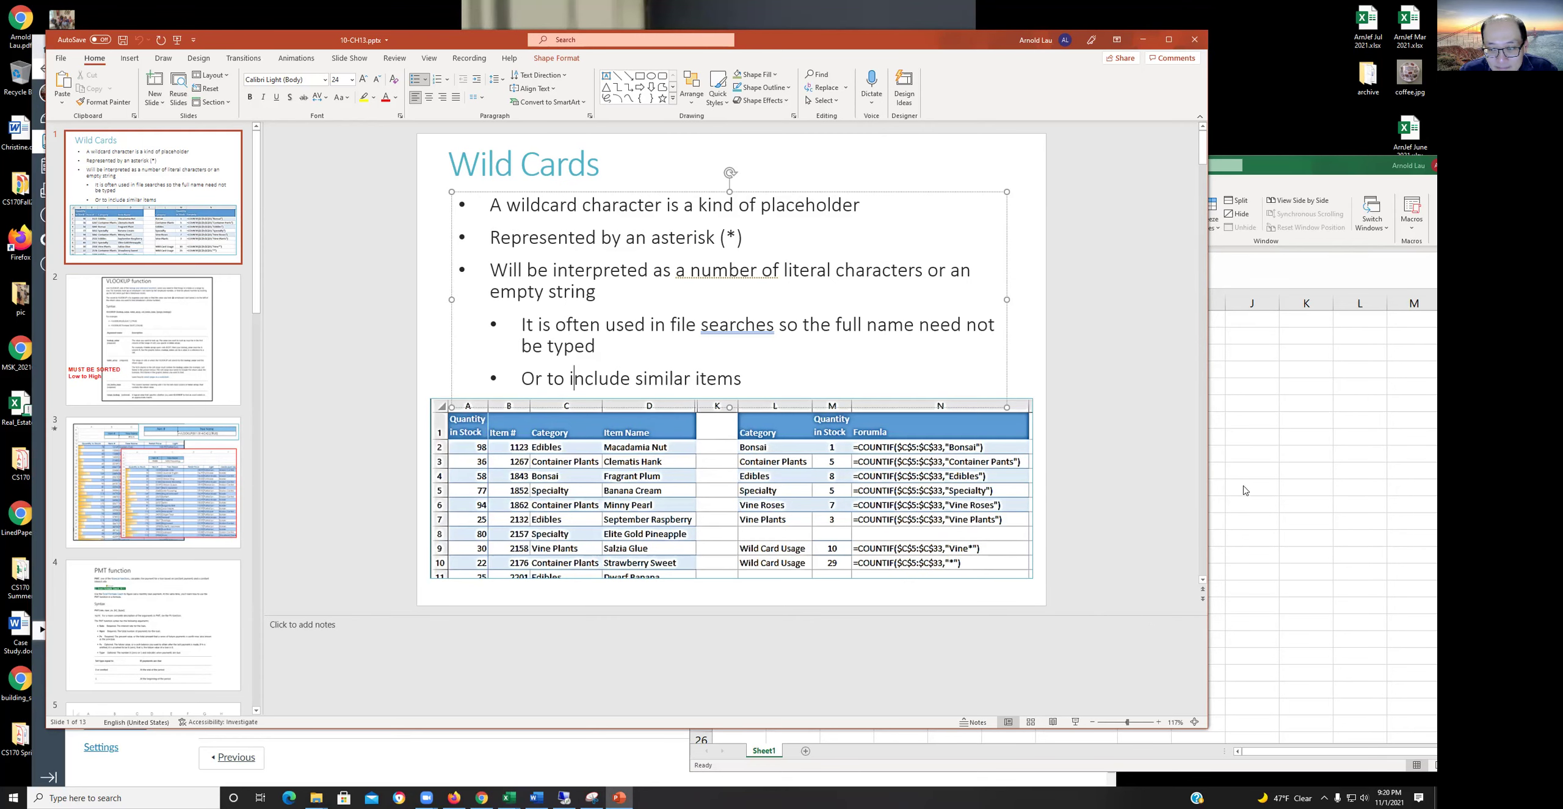
click(1252, 469)
click(1075, 453)
drag(1008, 436, 1206, 554)
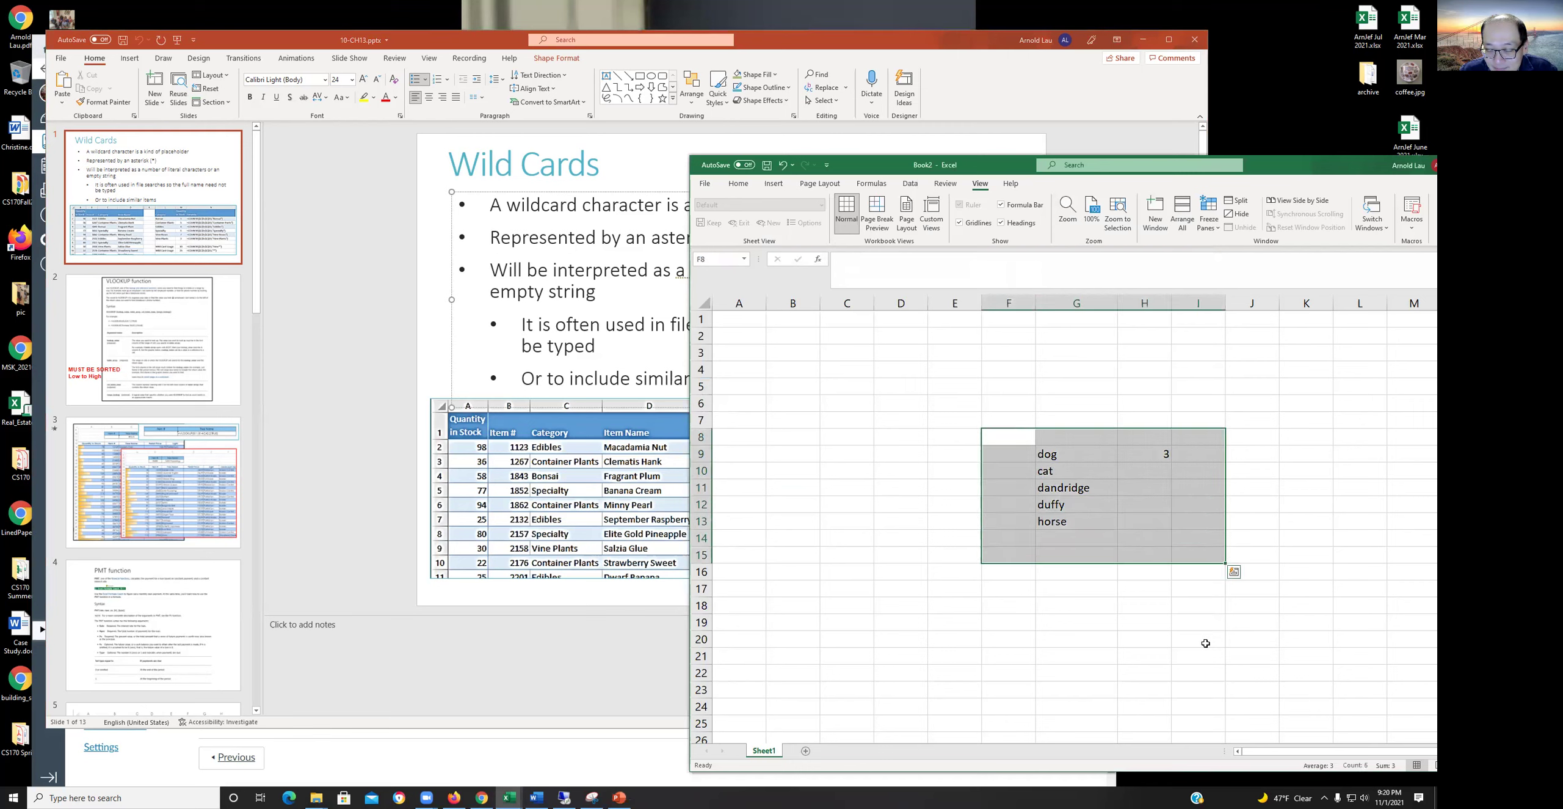
click(1129, 446)
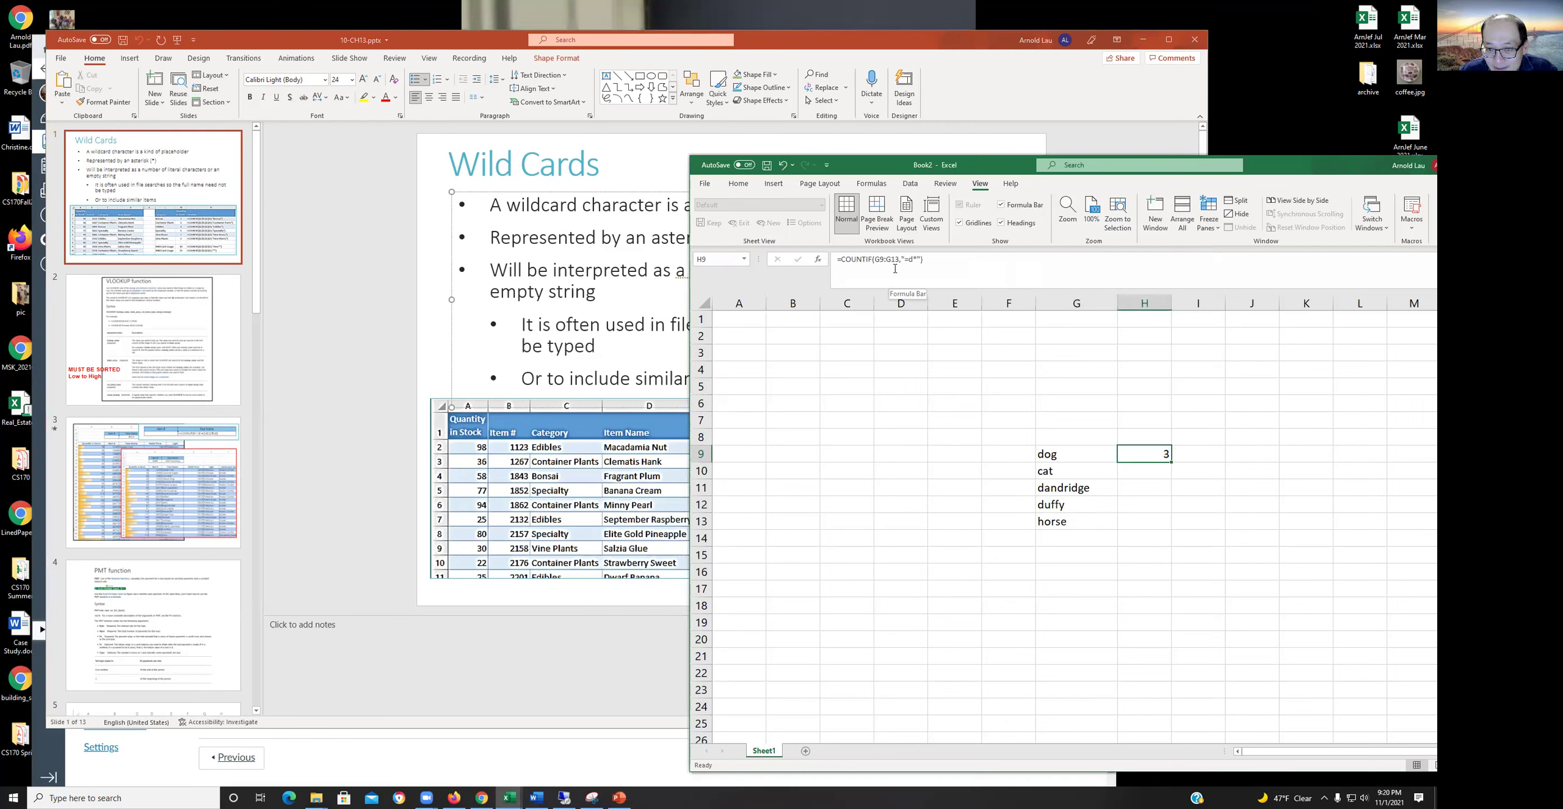
click(533, 663)
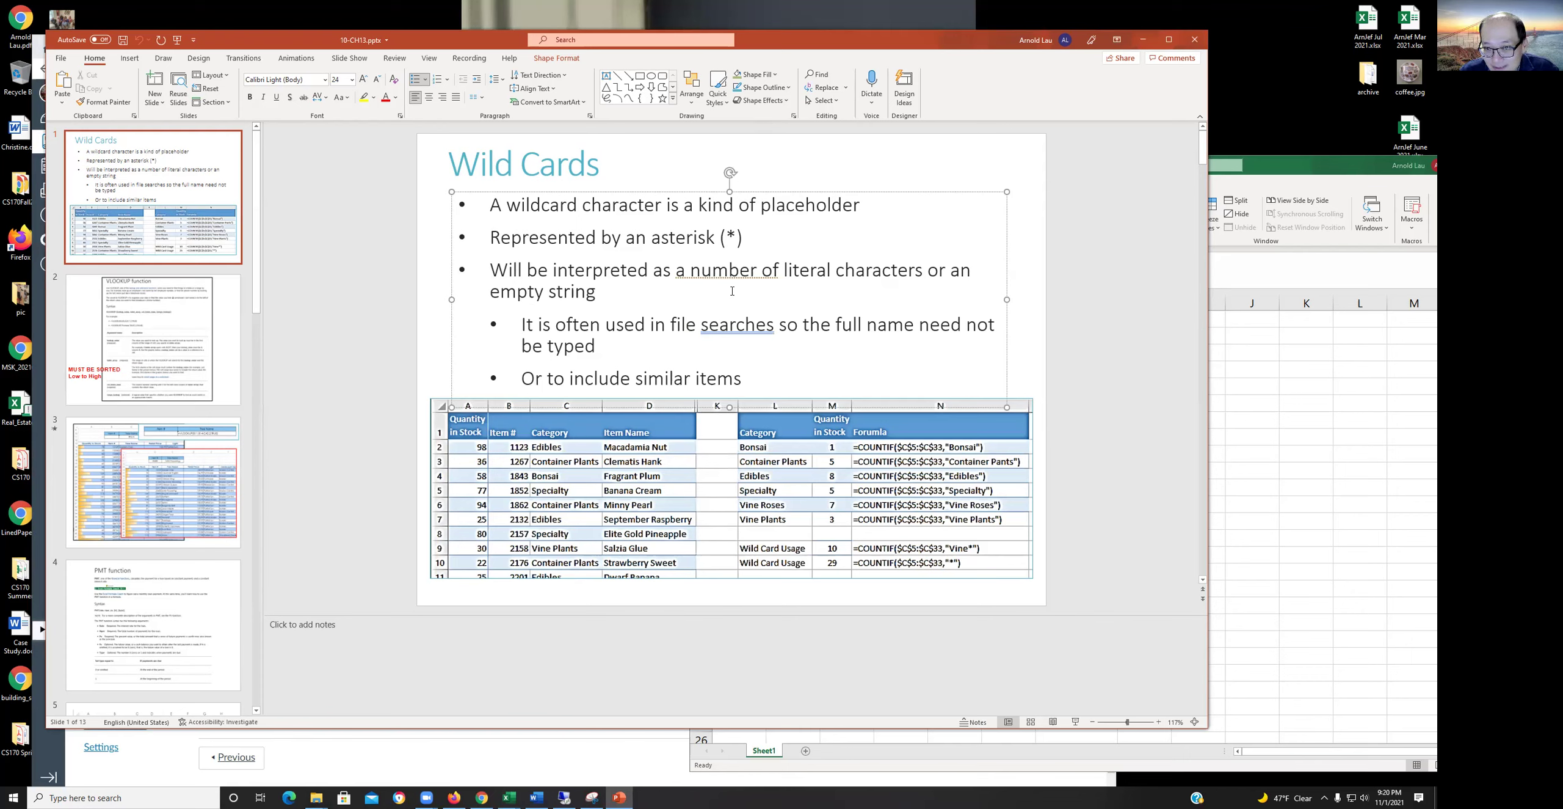
Move to the VLOOKUP function slide in PowerPoint.
click(207, 332)
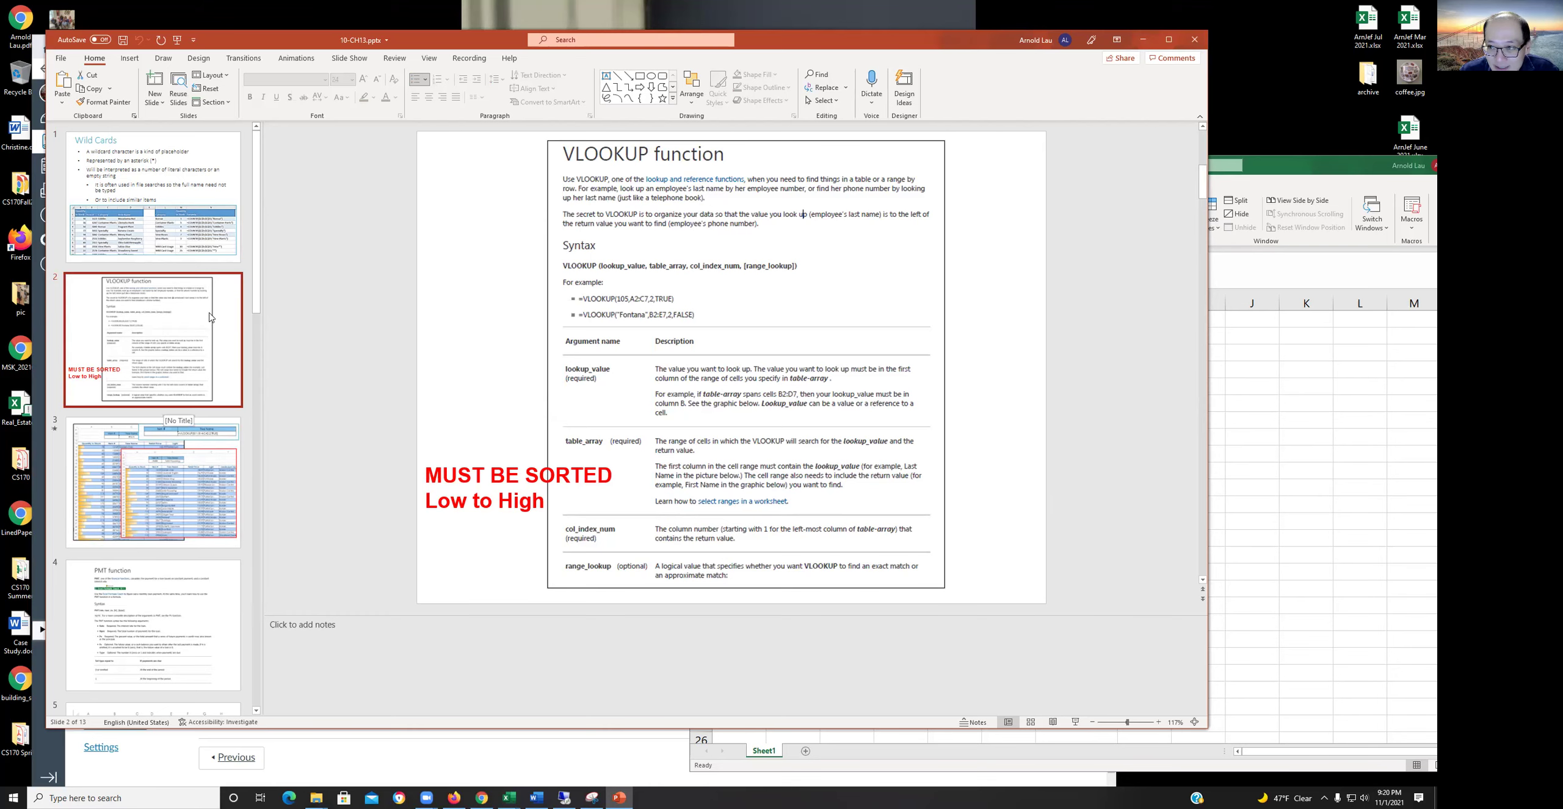
drag(1288, 164, 1259, 165)
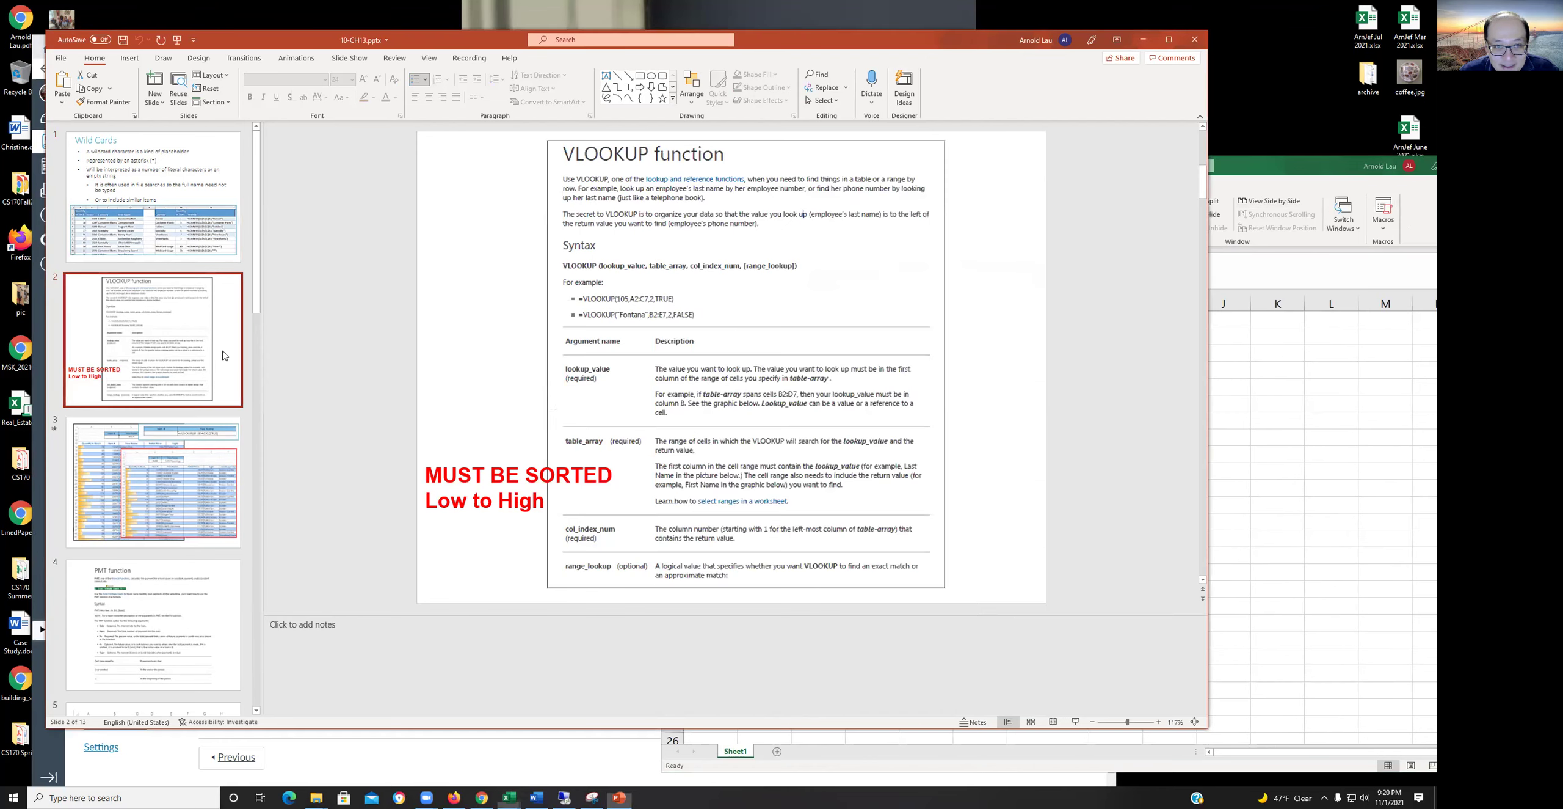
click(224, 355)
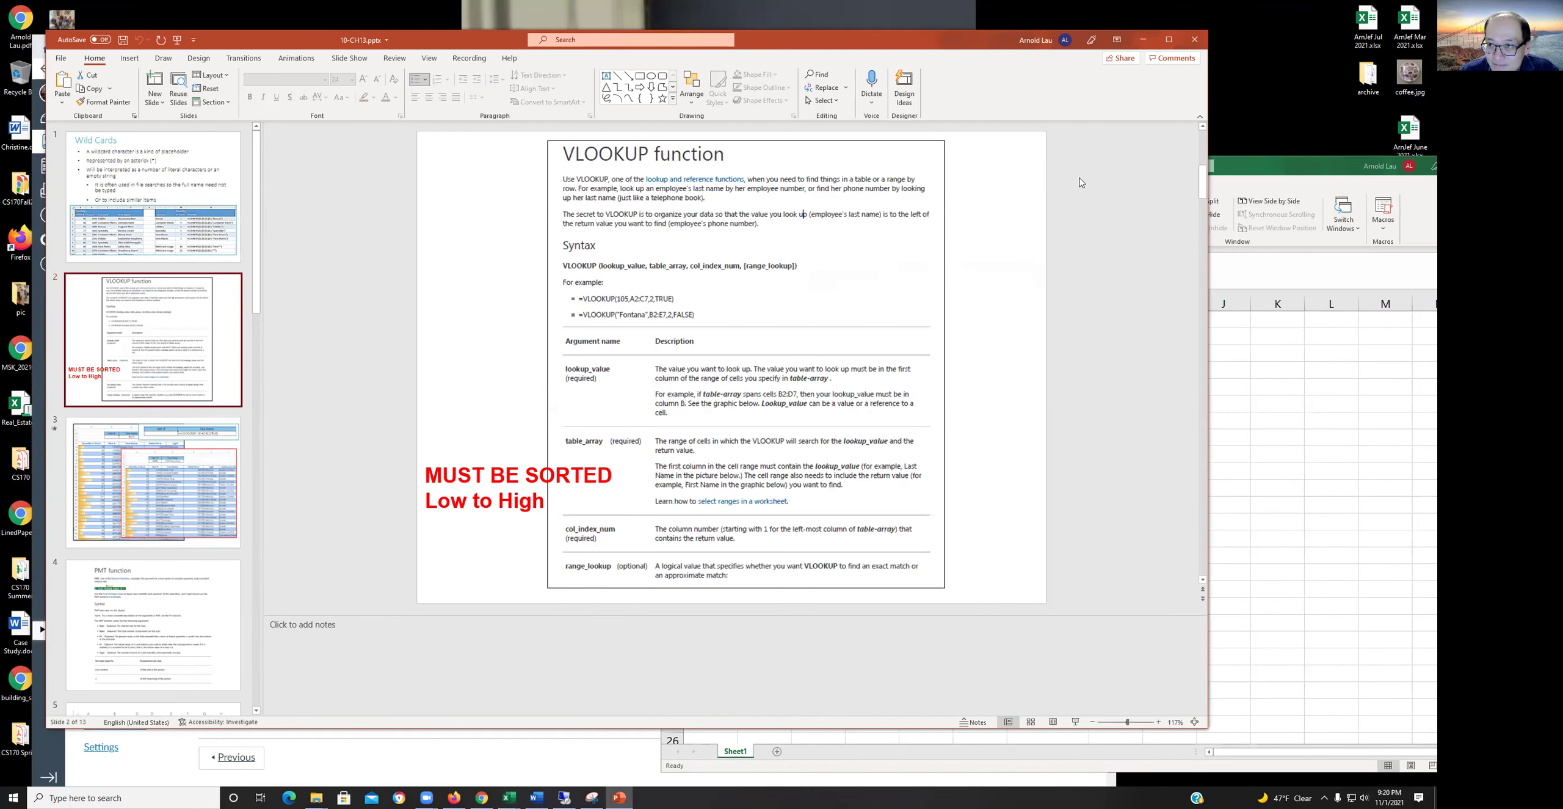